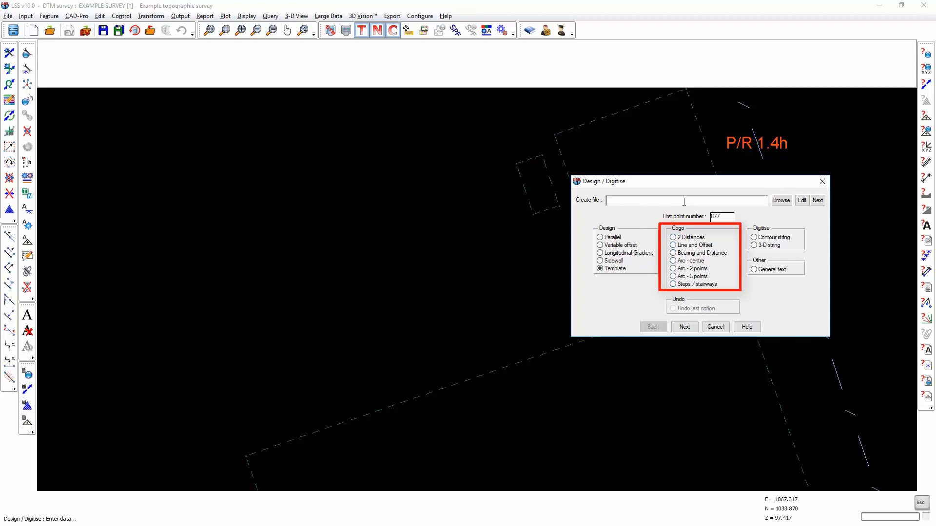
- Start a 2 Distances Cogo construction using link feature CS, picked from the small dashed rectangle
{"action": "left_click", "coordinate": [675, 237]}
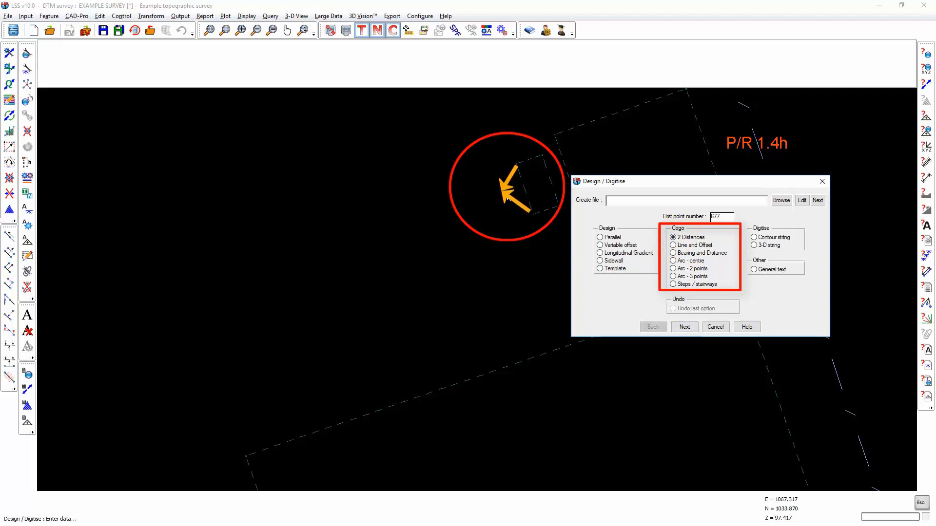
{"action": "left_click", "coordinate": [684, 327]}
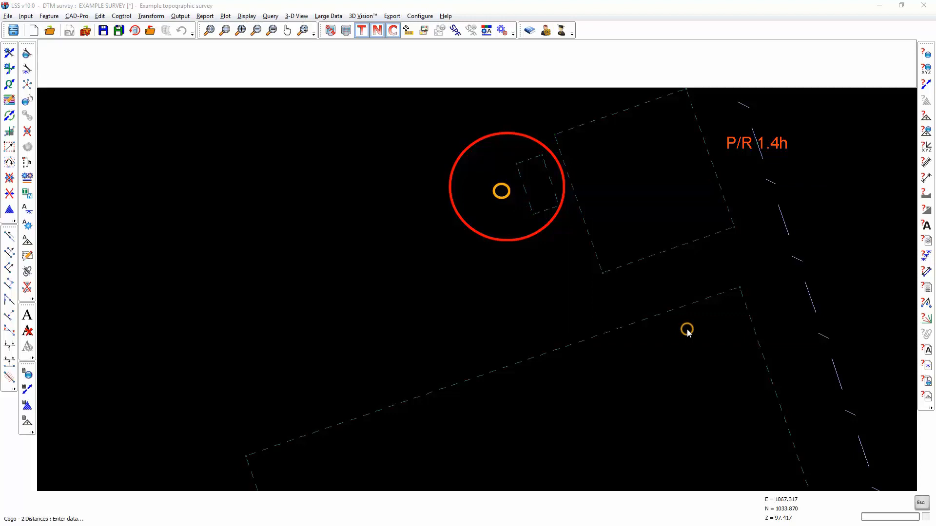
{"action": "left_click", "coordinate": [740, 236]}
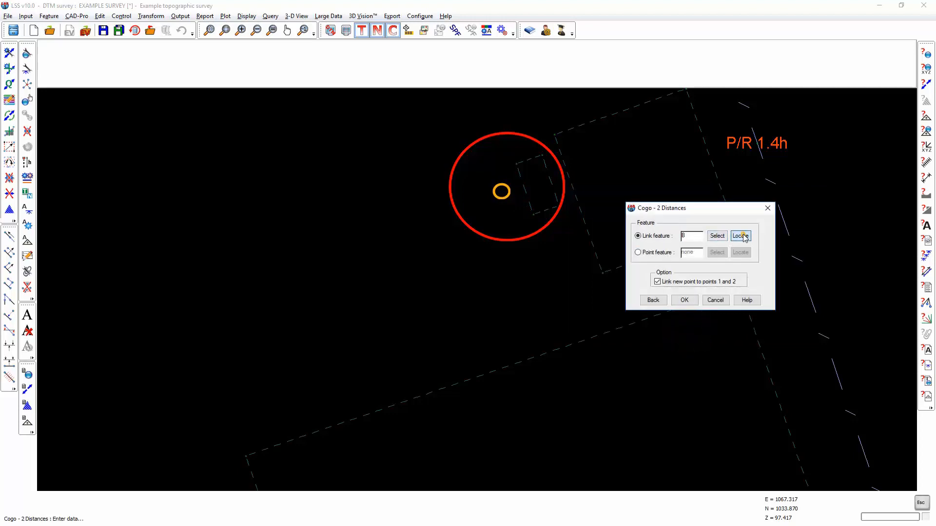
{"action": "left_click", "coordinate": [545, 215]}
{"action": "left_click", "coordinate": [645, 254]}
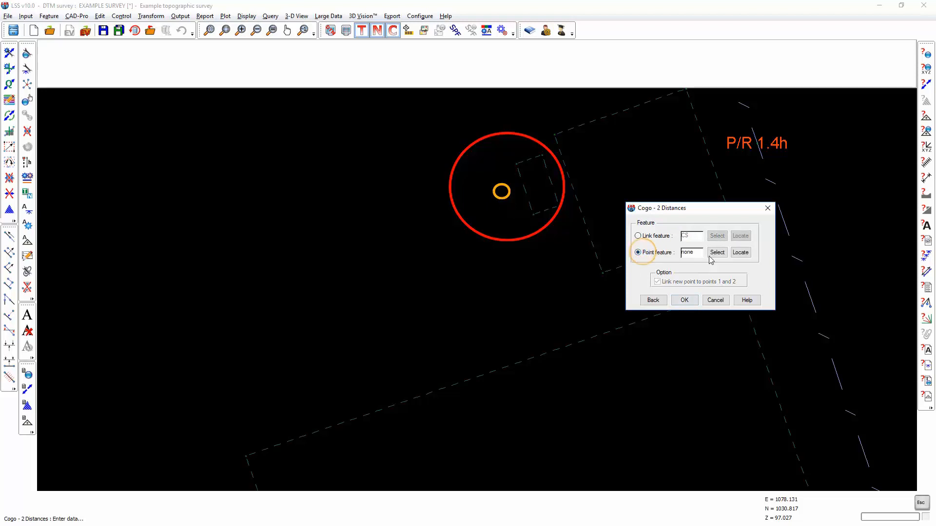
{"action": "left_click", "coordinate": [639, 236]}
{"action": "left_click", "coordinate": [684, 300]}
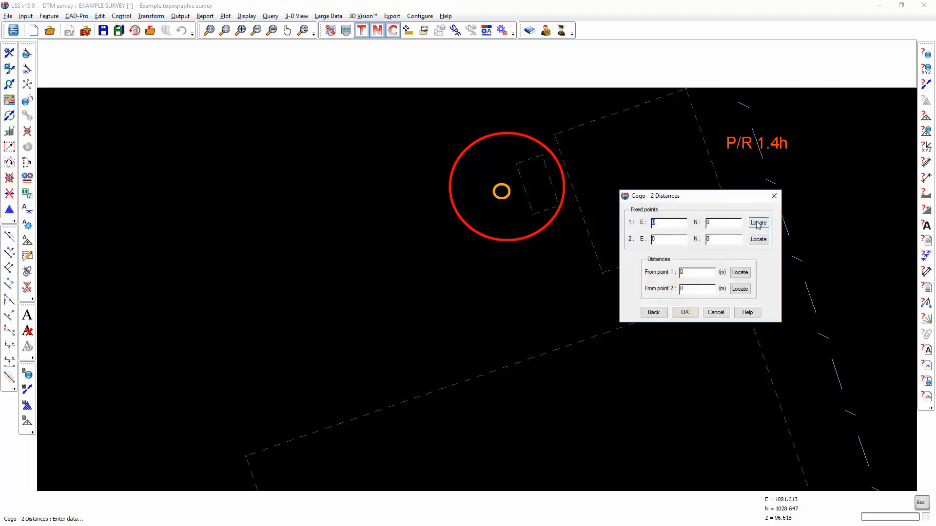
- Locate the small rectangle's lower-left corner as fixed point 1 and its upper-left corner as fixed point 2
{"action": "left_click", "coordinate": [758, 223]}
{"action": "left_click", "coordinate": [533, 215]}
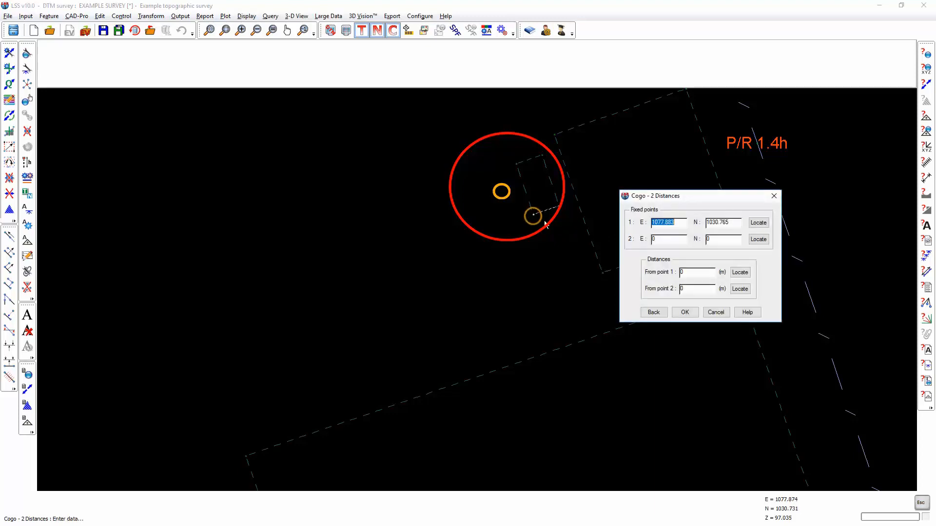
{"action": "left_click", "coordinate": [758, 239]}
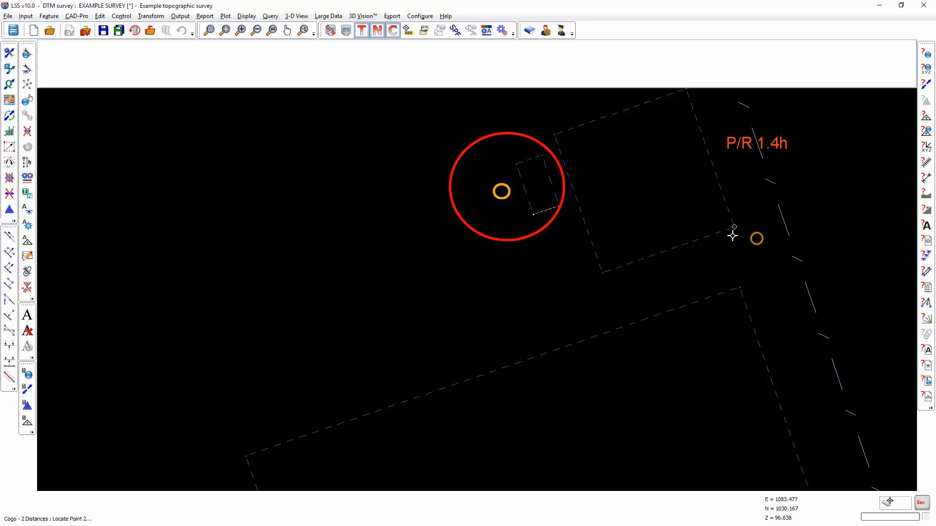
{"action": "left_click", "coordinate": [517, 164]}
- Create the new point at distances of 1 m from point 1 and 0.8 m from point 2
{"action": "double_click", "coordinate": [702, 272]}
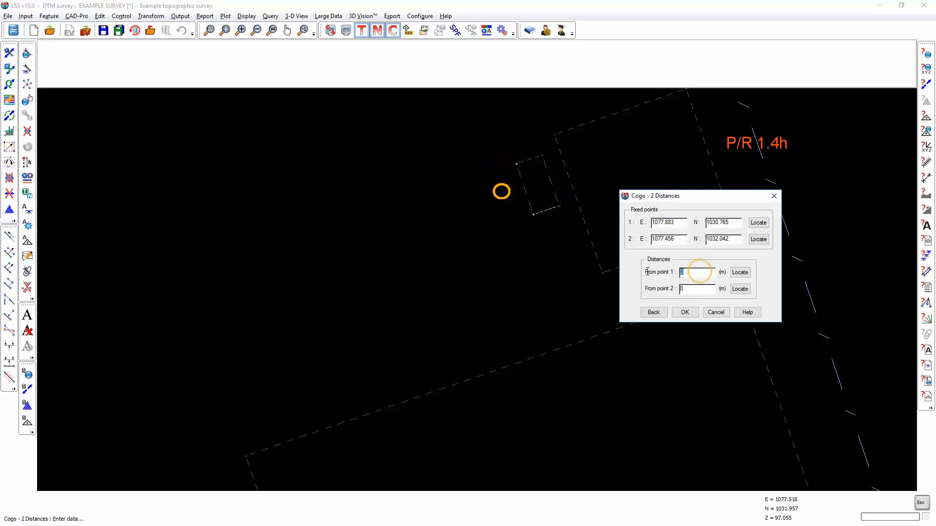
{"action": "type", "text": "1"}
{"action": "double_click", "coordinate": [691, 290]}
{"action": "type", "text": ".8"}
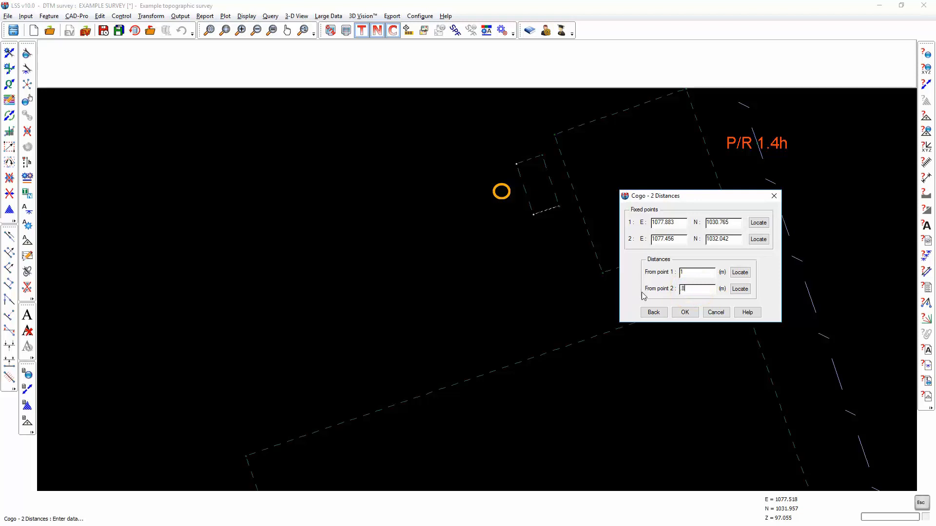
{"action": "left_click", "coordinate": [685, 313]}
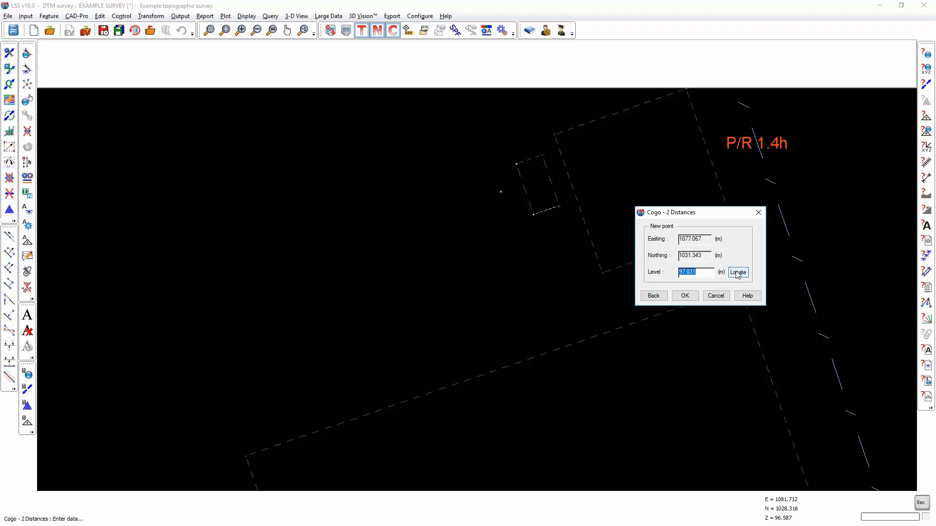
{"action": "left_click", "coordinate": [685, 297]}
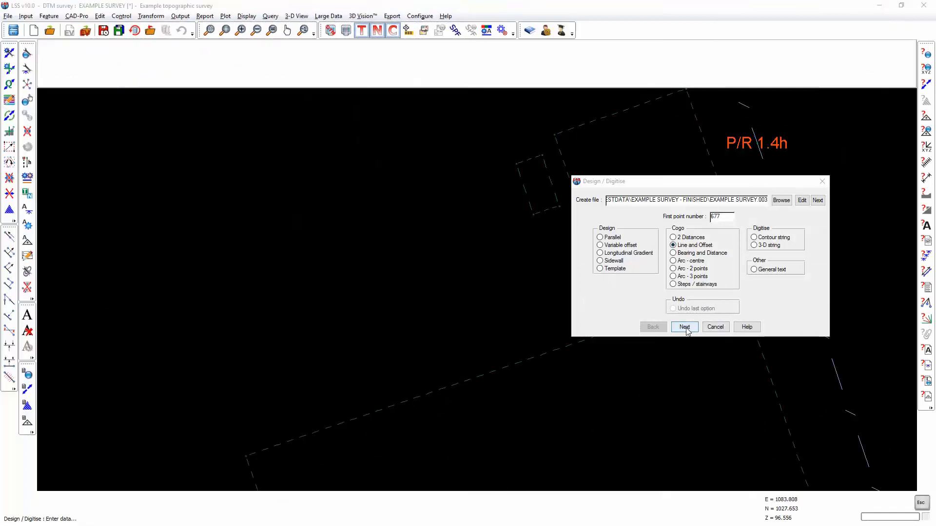
- Start a Line and Offset construction with its baseline running from the large rectangle's lower-right corner to its lower-left corner
{"action": "left_click", "coordinate": [685, 327]}
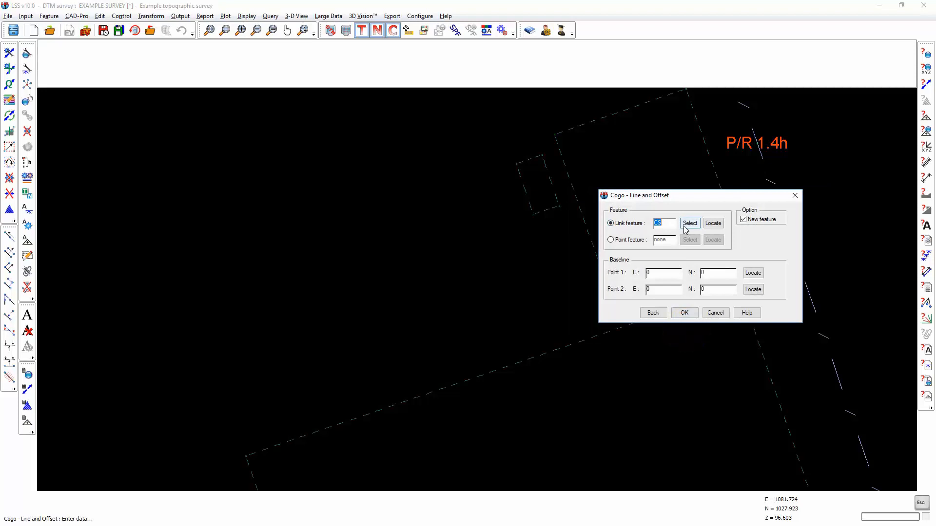
{"action": "left_click", "coordinate": [752, 274]}
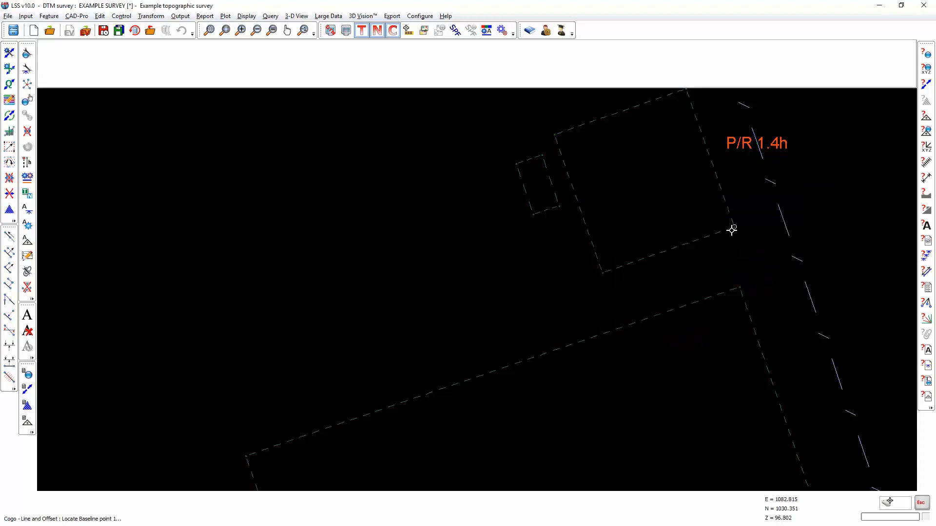
{"action": "left_click", "coordinate": [734, 226]}
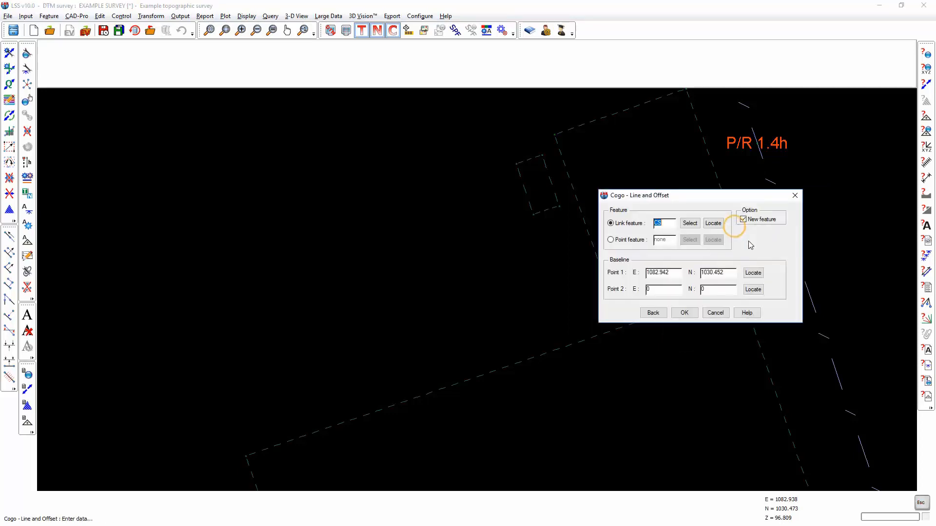
{"action": "left_click", "coordinate": [753, 290]}
{"action": "left_click", "coordinate": [600, 274]}
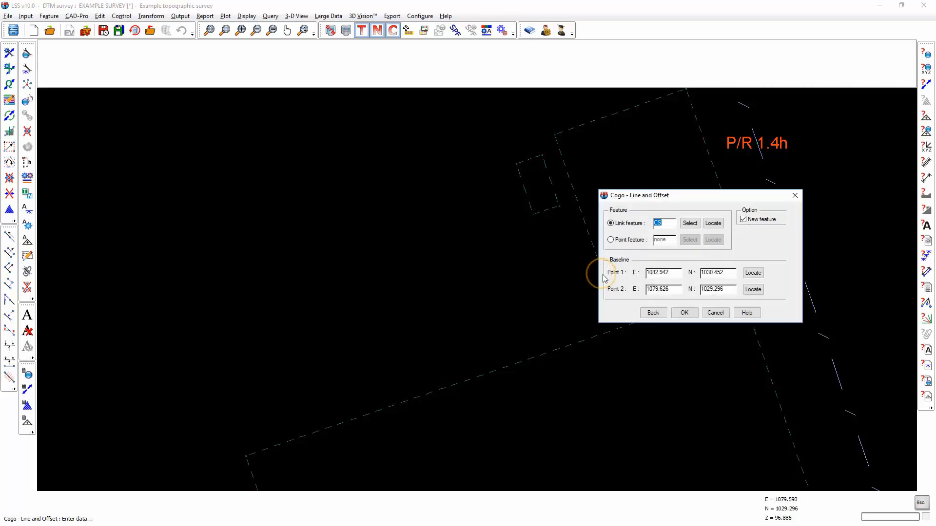
{"action": "left_click", "coordinate": [684, 313]}
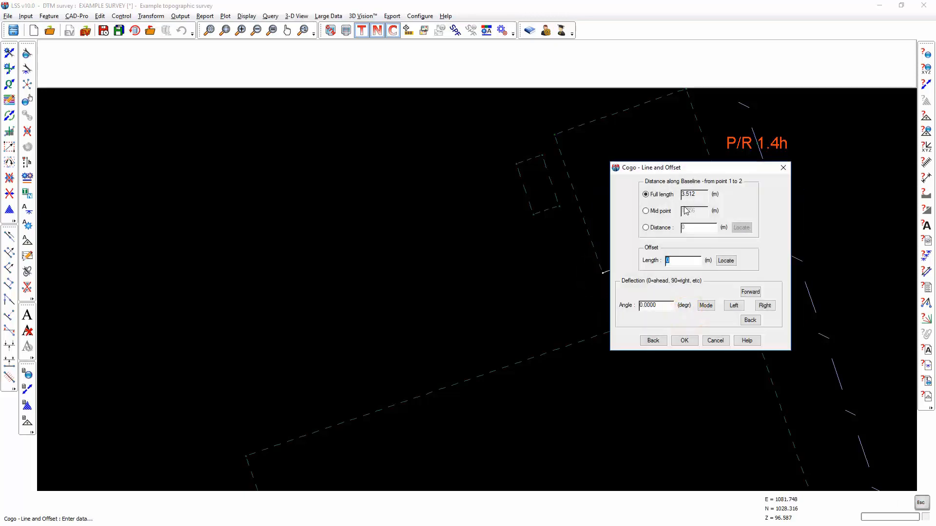
- Create a point 4 m along the baseline with zero offset length and deflection, making the offset line the baseline
{"action": "left_click_drag", "start_coordinate": [691, 167], "coordinate": [327, 167]}
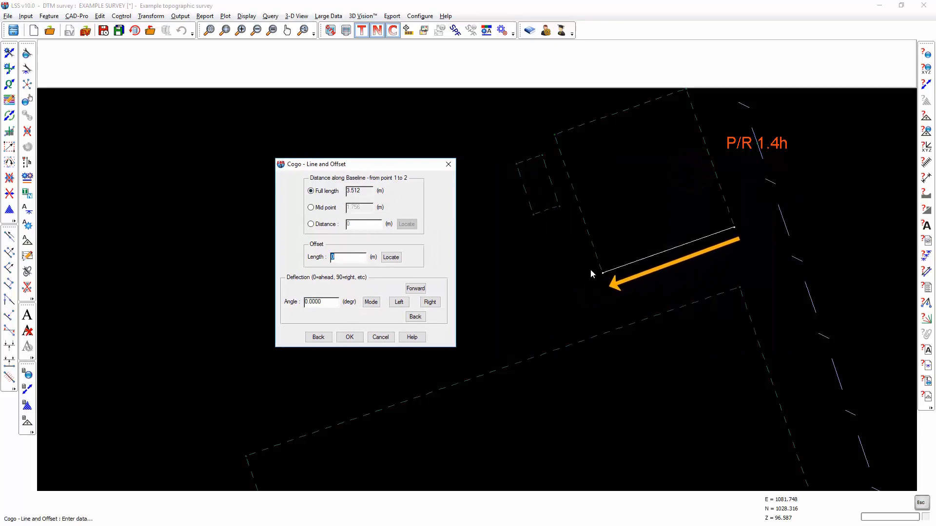
{"action": "left_click", "coordinate": [320, 208]}
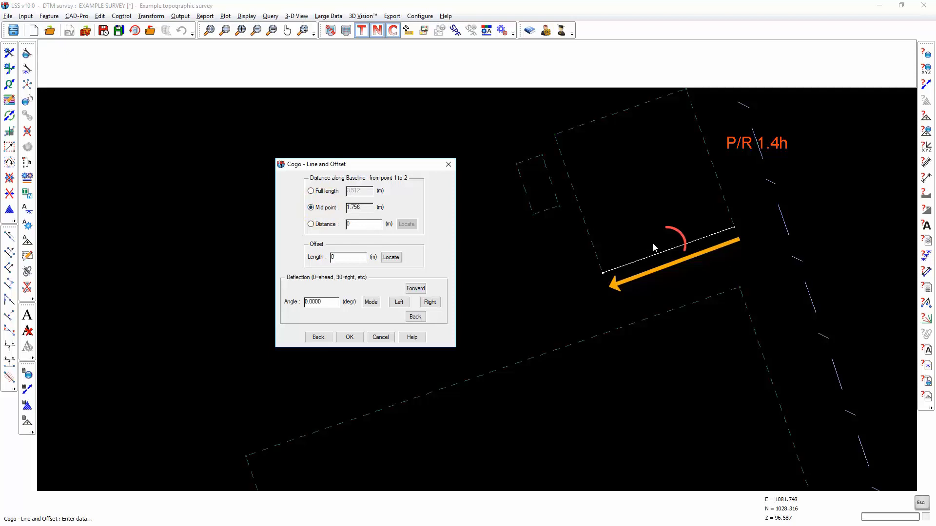
{"action": "left_click", "coordinate": [318, 224]}
{"action": "double_click", "coordinate": [360, 226]}
{"action": "double_click", "coordinate": [343, 258]}
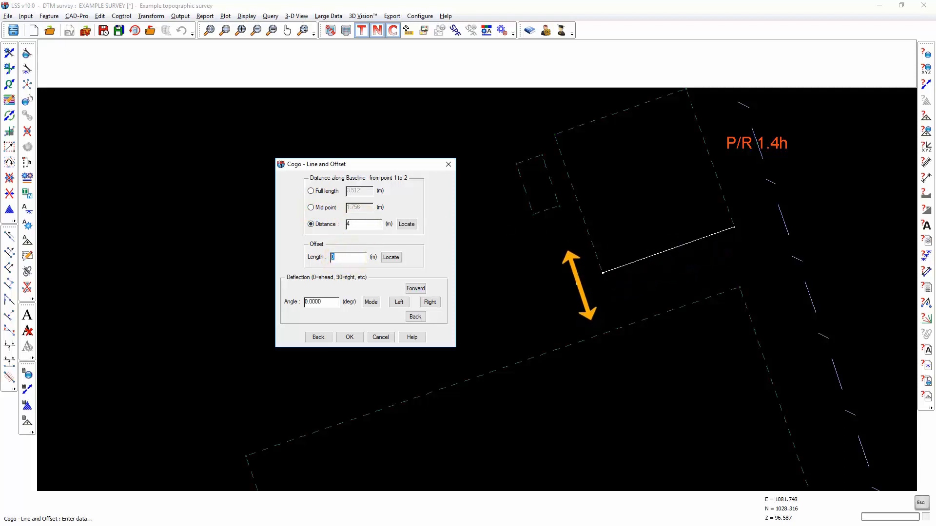
{"action": "double_click", "coordinate": [331, 302]}
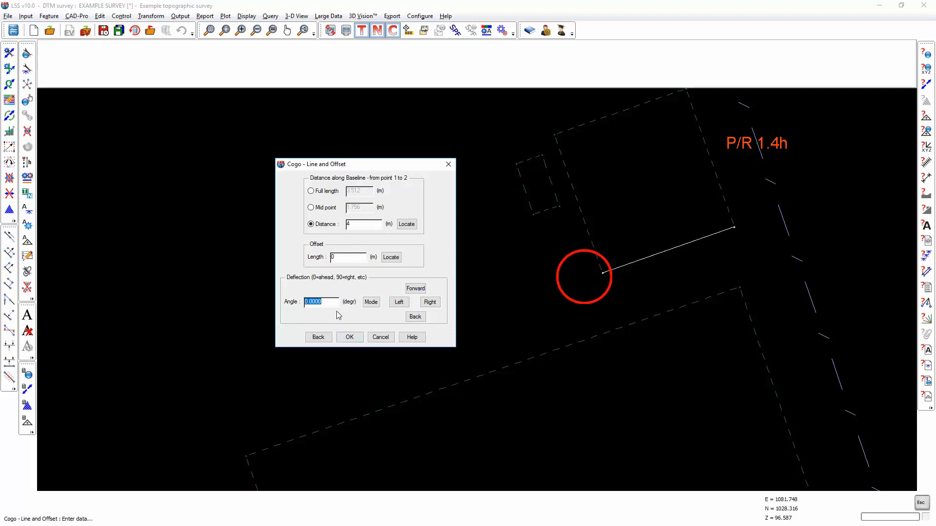
{"action": "left_click", "coordinate": [349, 337]}
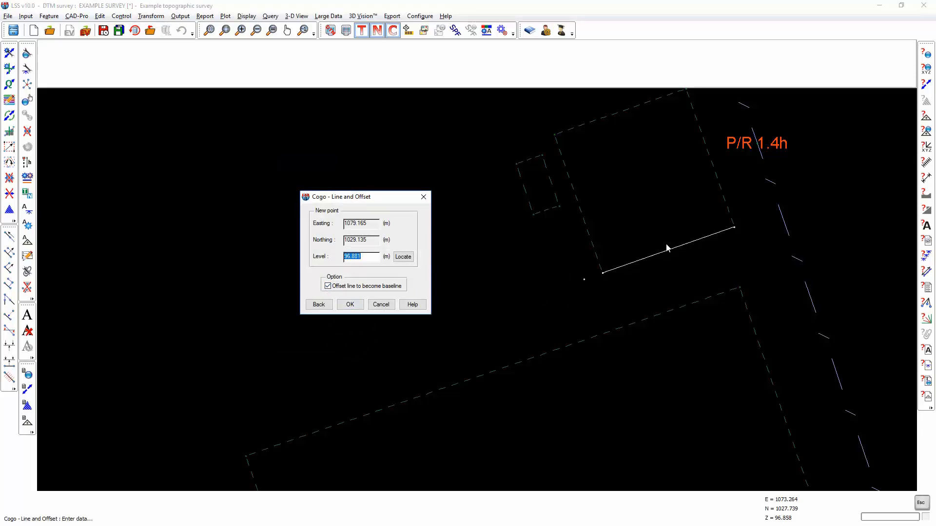
{"action": "left_click", "coordinate": [351, 305]}
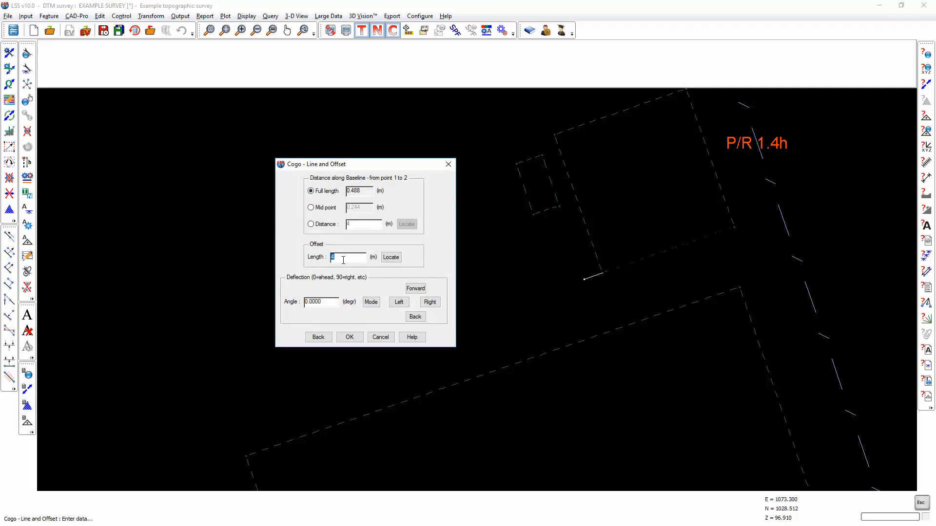
- Create a point offset 1 m at a 90° right deflection from the full length of the current baseline
{"action": "left_click", "coordinate": [430, 302]}
{"action": "left_click", "coordinate": [349, 337]}
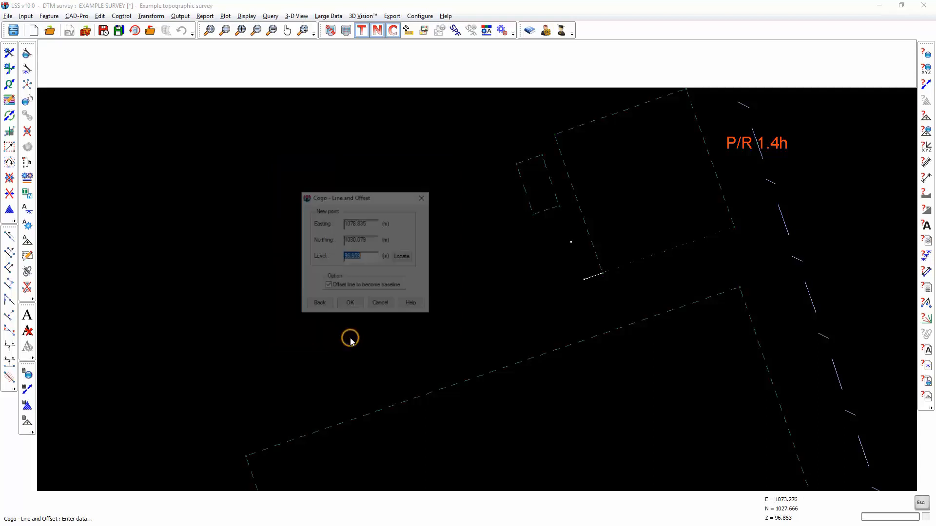
{"action": "left_click", "coordinate": [350, 305]}
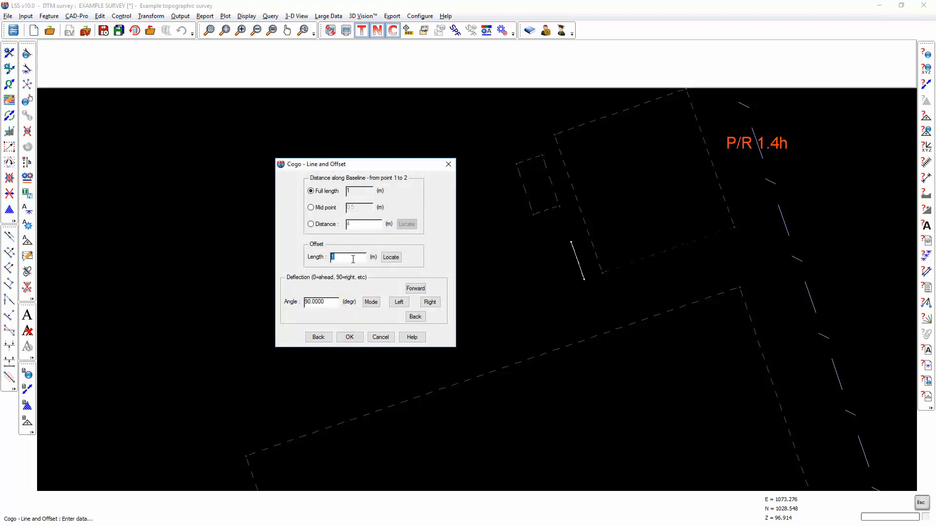
- Create another point offset 1 m to the left from the full length of the updated baseline
{"action": "left_click", "coordinate": [398, 303]}
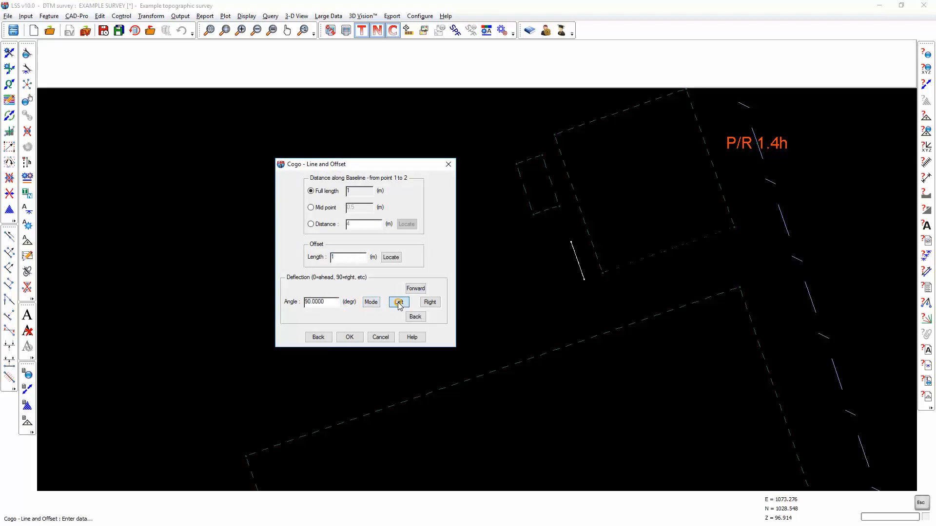
{"action": "left_click", "coordinate": [352, 338]}
{"action": "left_click", "coordinate": [352, 306]}
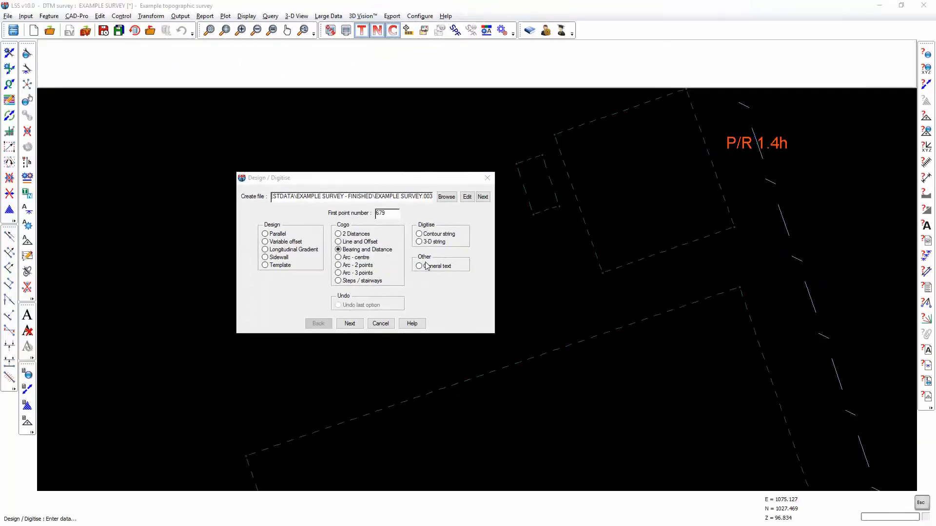
- Set up a Bearing and Distance construction from the long outline's far-left corner, with text output for distance above the line and bearing below
{"action": "left_click", "coordinate": [351, 322]}
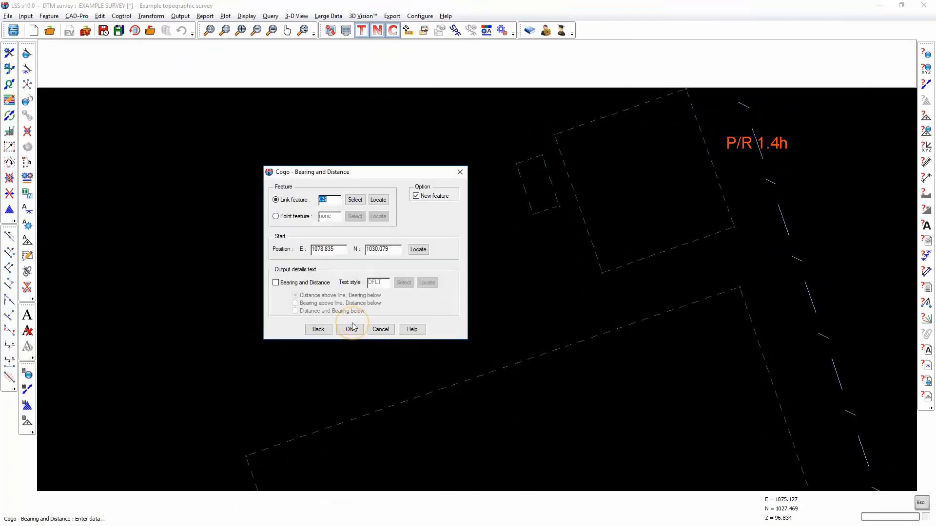
{"action": "left_click", "coordinate": [356, 200]}
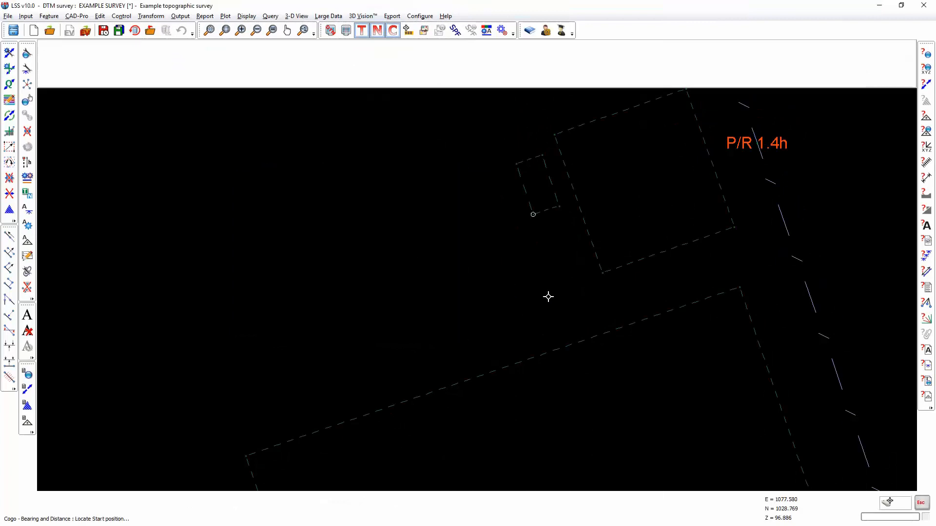
{"action": "left_click", "coordinate": [246, 456]}
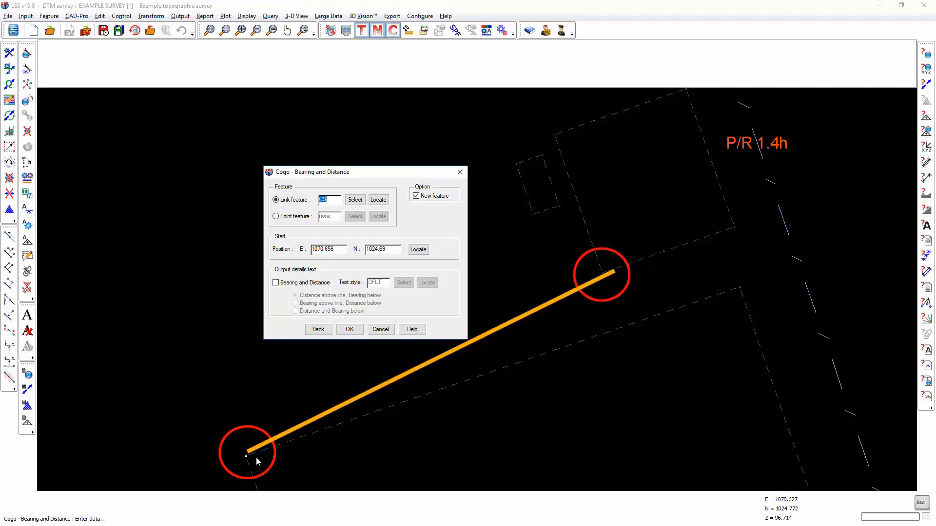
{"action": "left_click", "coordinate": [275, 284]}
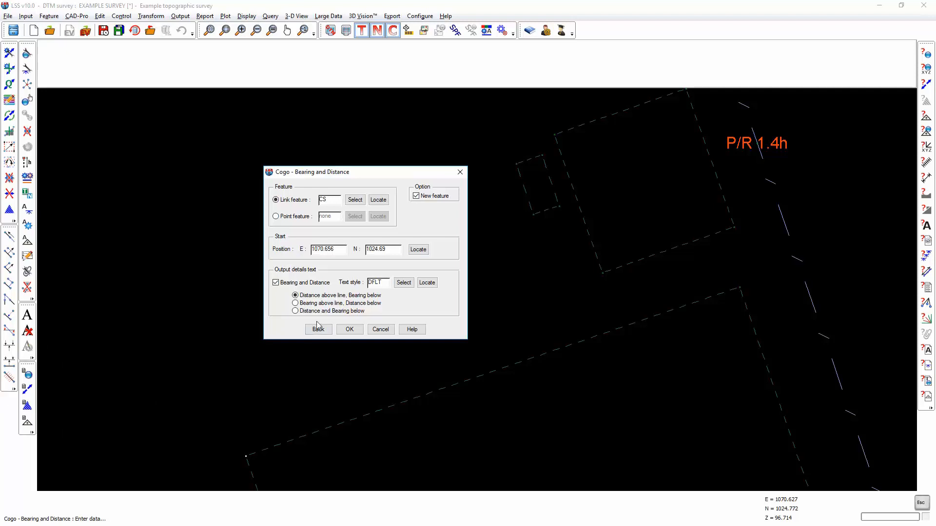
{"action": "left_click", "coordinate": [349, 330]}
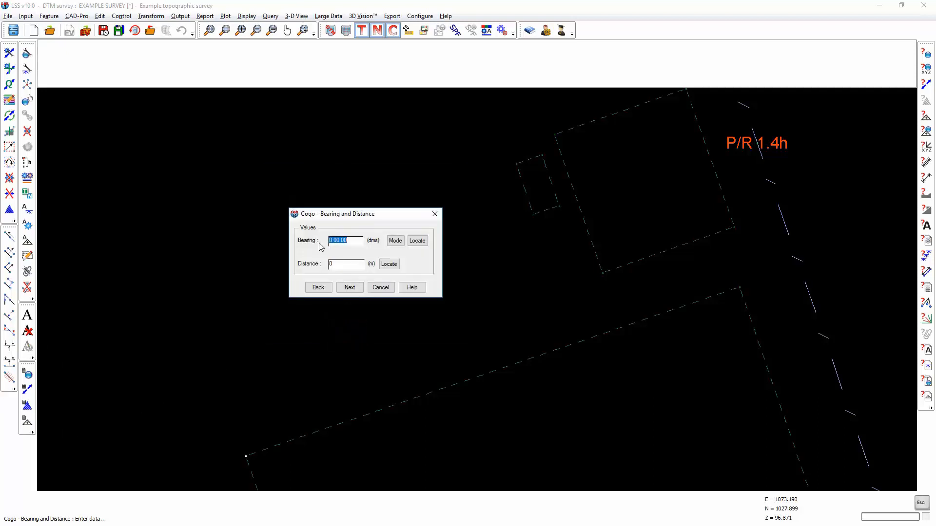
- Create a point 5 m along the bearing towards the large rectangle's lower-left corner, making it the new start point
{"action": "left_click", "coordinate": [419, 240]}
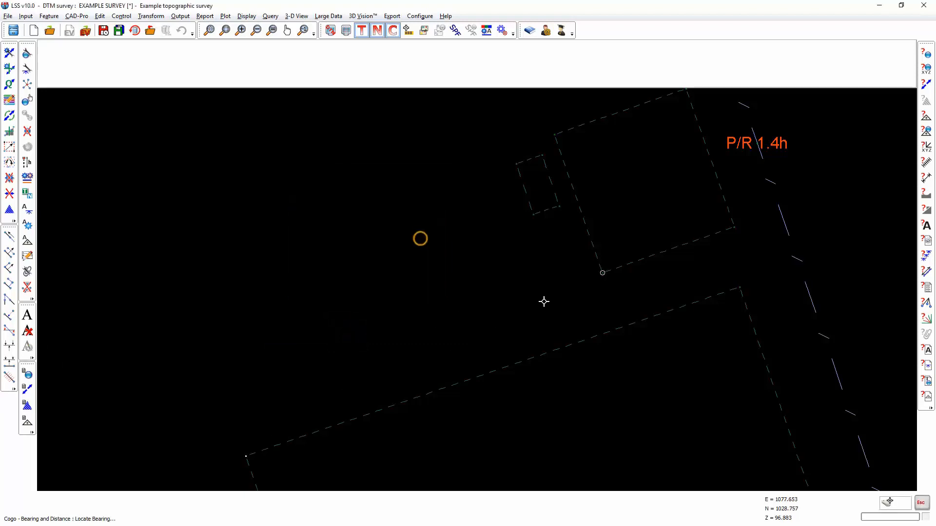
{"action": "left_click", "coordinate": [601, 273]}
{"action": "left_click", "coordinate": [348, 264]}
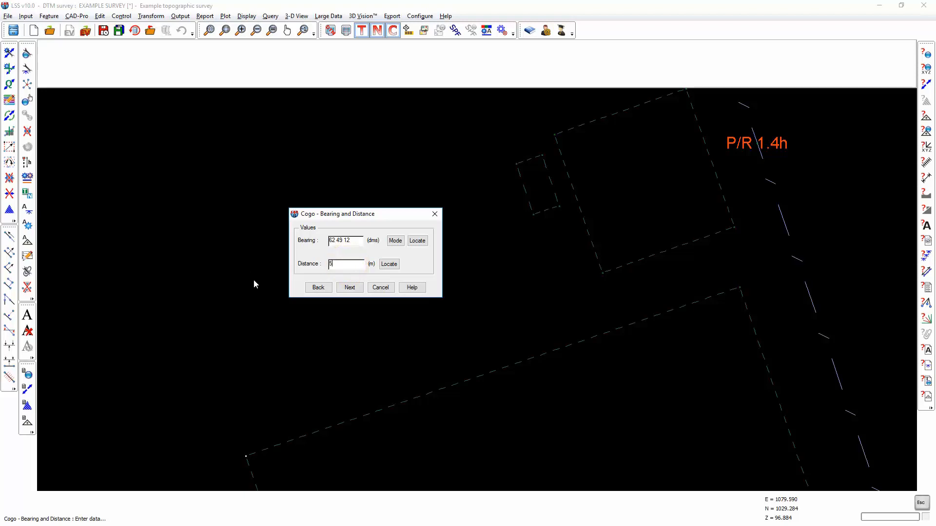
{"action": "left_click", "coordinate": [350, 287]}
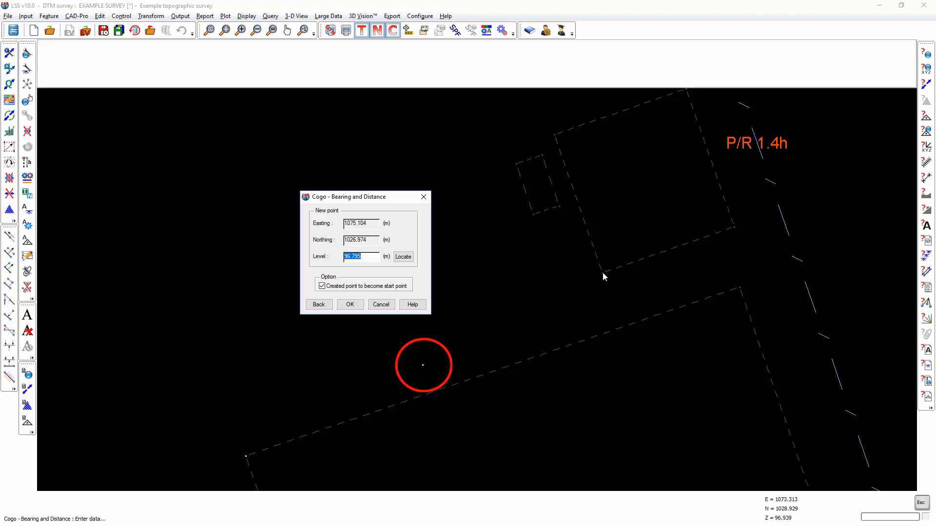
{"action": "left_click", "coordinate": [350, 305]}
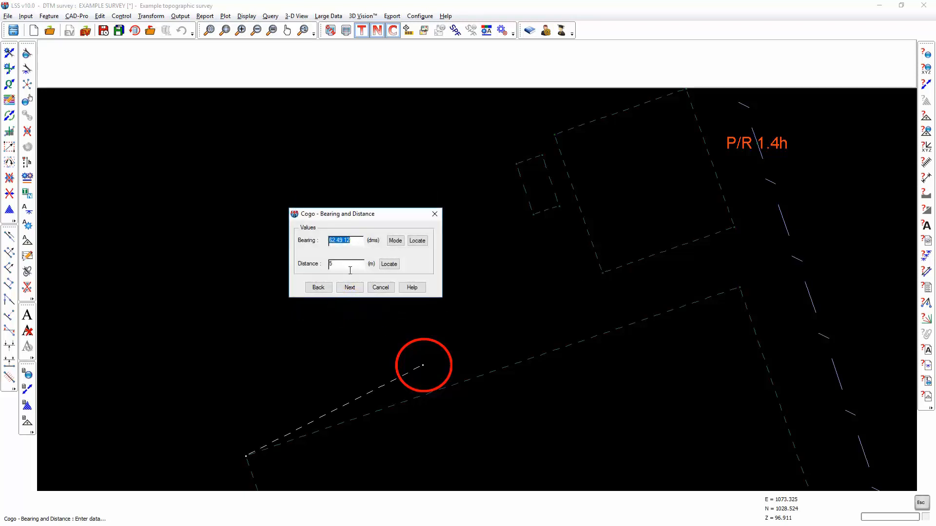
- End the Bearing and Distance construction and load the generated load file 003 into the survey model
{"action": "left_click", "coordinate": [381, 288]}
{"action": "left_click", "coordinate": [350, 290]}
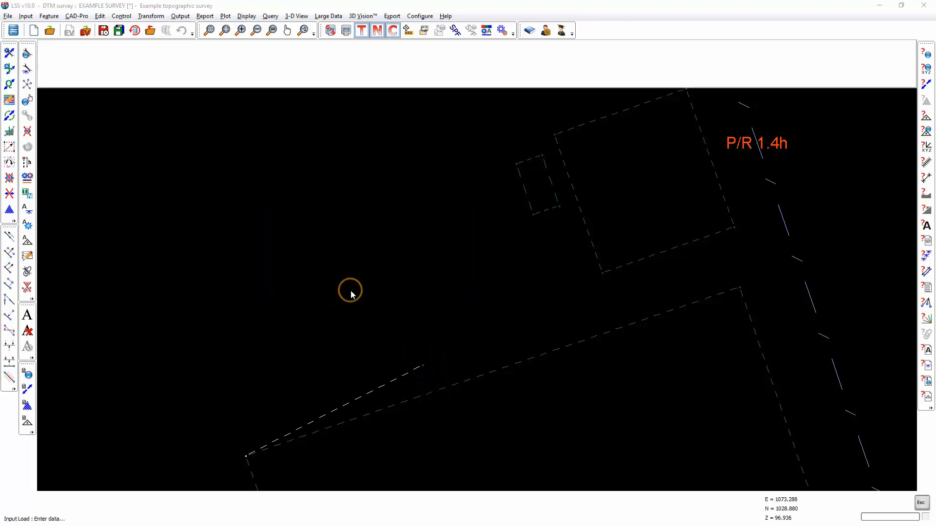
{"action": "left_click", "coordinate": [349, 370]}
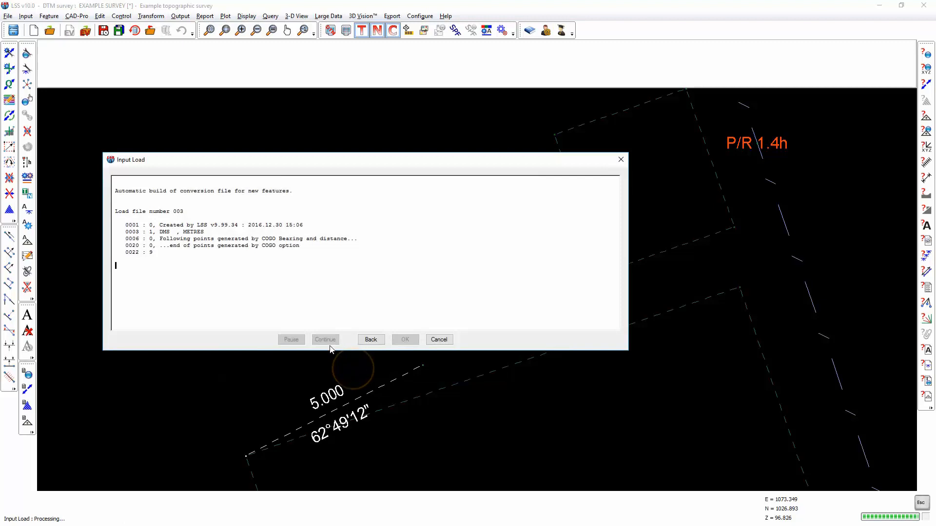
{"action": "left_click", "coordinate": [326, 340]}
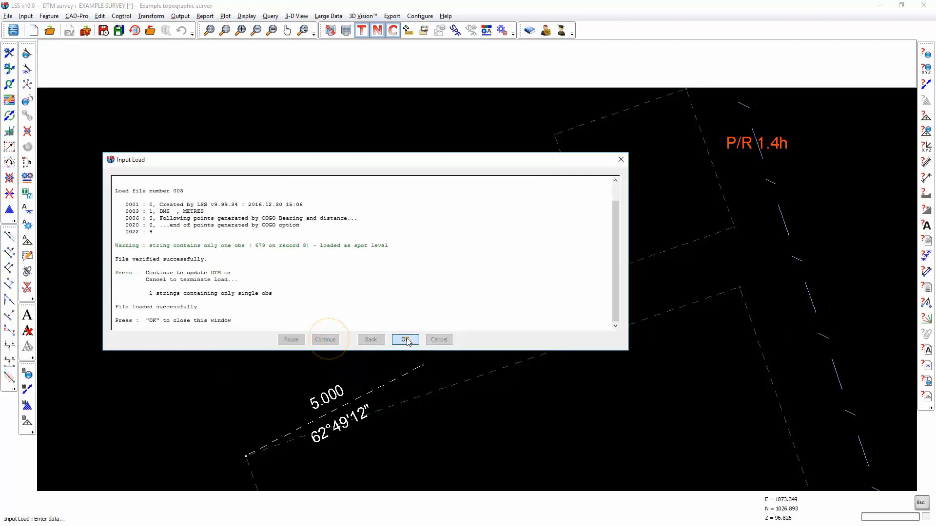
{"action": "left_click", "coordinate": [405, 339]}
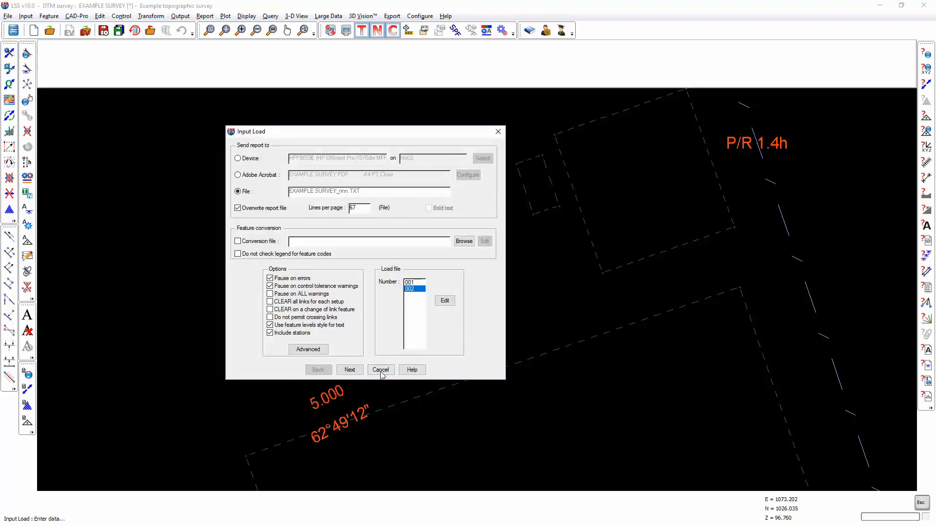
{"action": "left_click", "coordinate": [380, 365]}
{"action": "scroll", "coordinate": [423, 321], "scroll_direction": "up", "scroll_amount": 5}
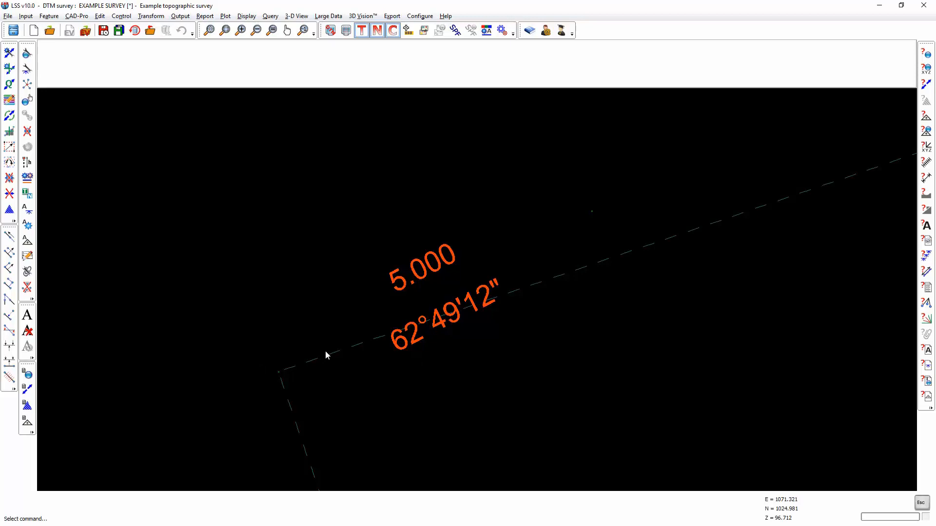
- Start a new Design / Digitise session with the Cogo Arc - centre construction
{"action": "left_click", "coordinate": [9, 377]}
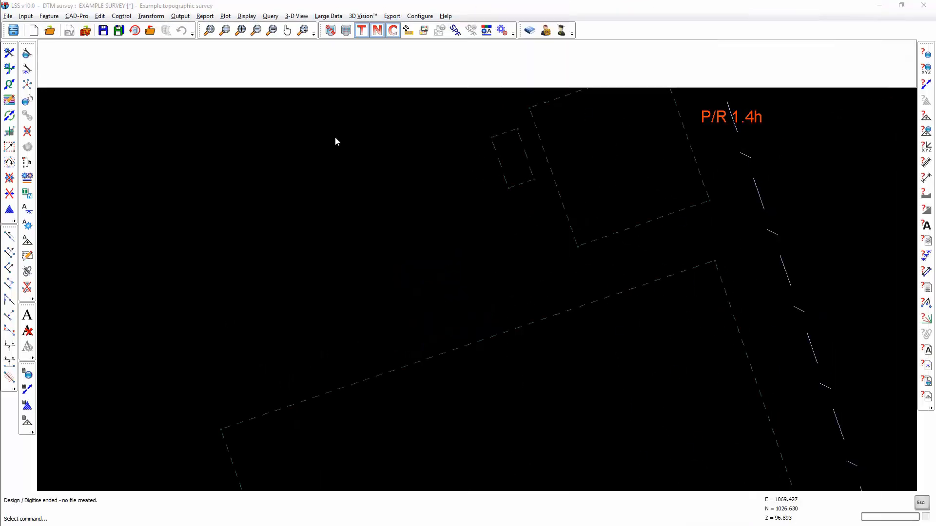
{"action": "left_click", "coordinate": [180, 16]}
{"action": "left_click", "coordinate": [195, 26]}
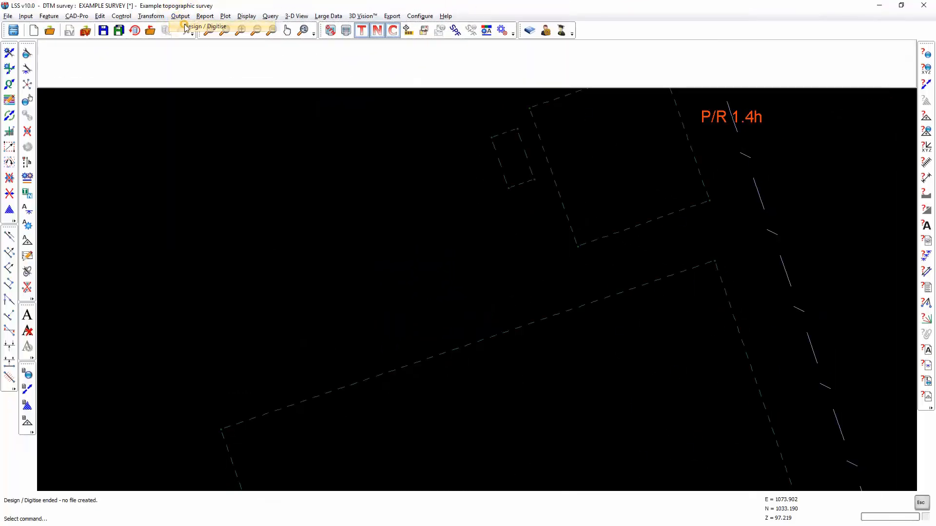
{"action": "left_click", "coordinate": [338, 257]}
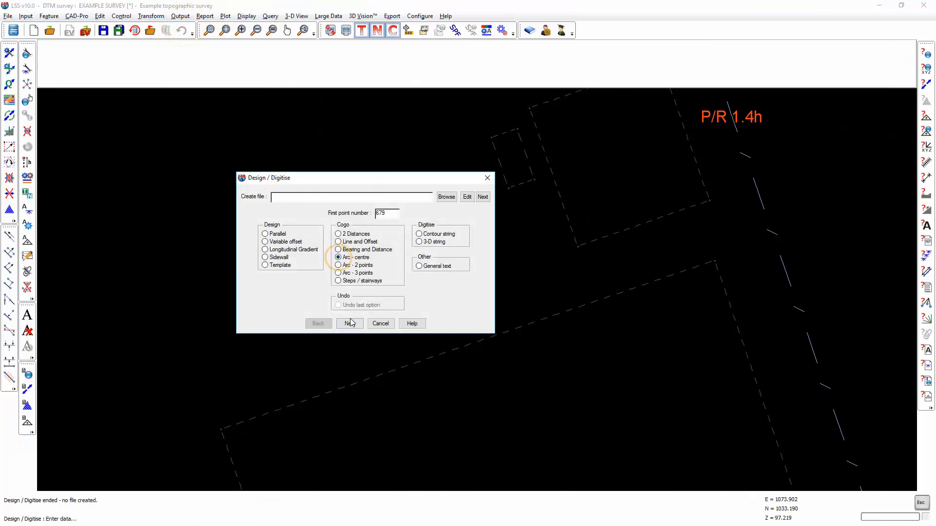
{"action": "left_click", "coordinate": [350, 324]}
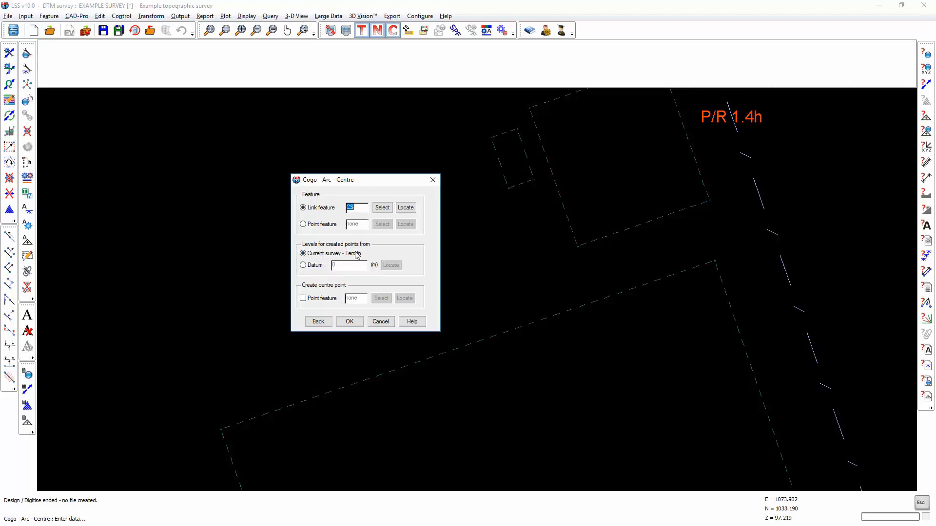
- Set the arc's created points to a datum level of 97 m and enable creation of a centre point
{"action": "left_click", "coordinate": [304, 266]}
{"action": "left_click", "coordinate": [391, 265]}
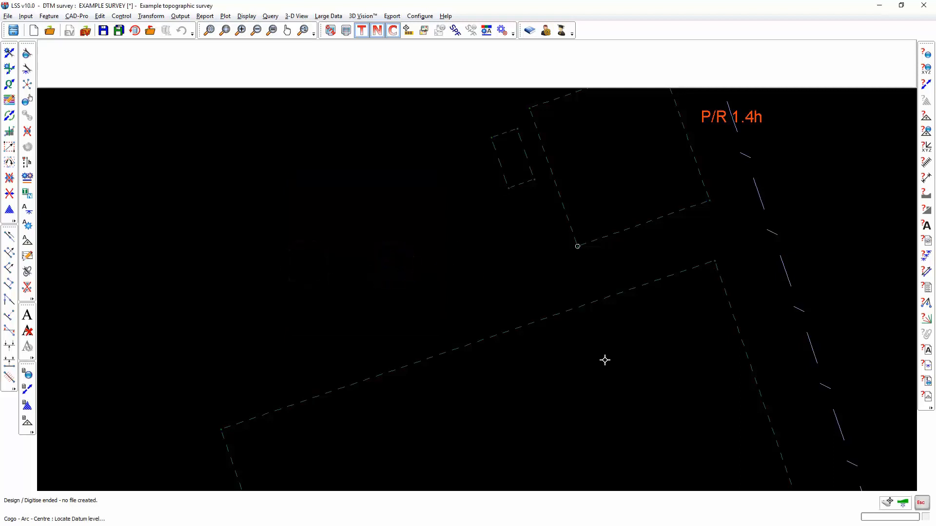
{"action": "left_click", "coordinate": [891, 503]}
{"action": "left_click", "coordinate": [701, 448]}
{"action": "left_click", "coordinate": [365, 236]}
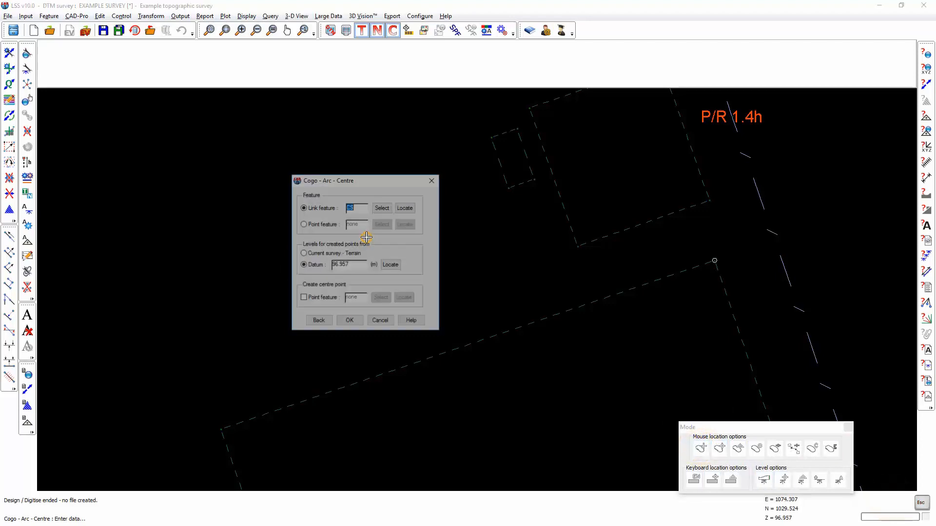
{"action": "type", "text": "97"}
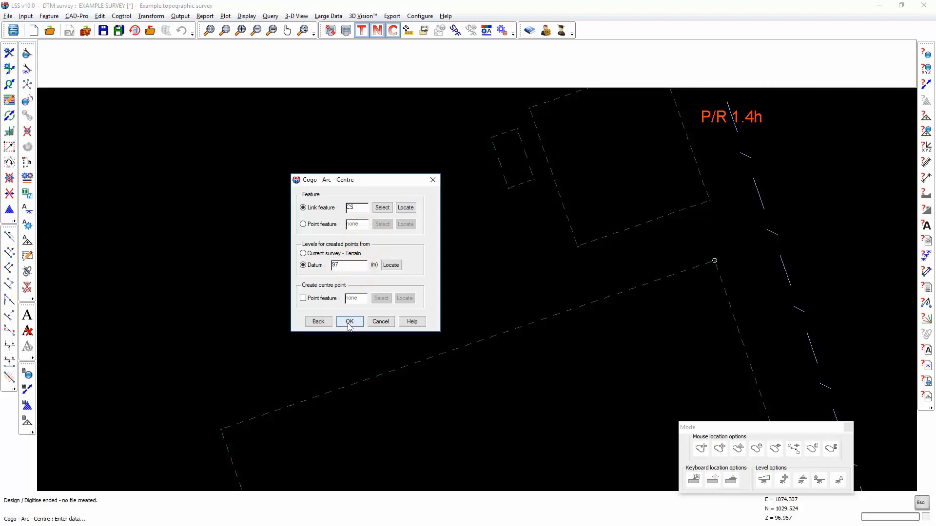
{"action": "left_click", "coordinate": [303, 298]}
{"action": "left_click", "coordinate": [350, 322]}
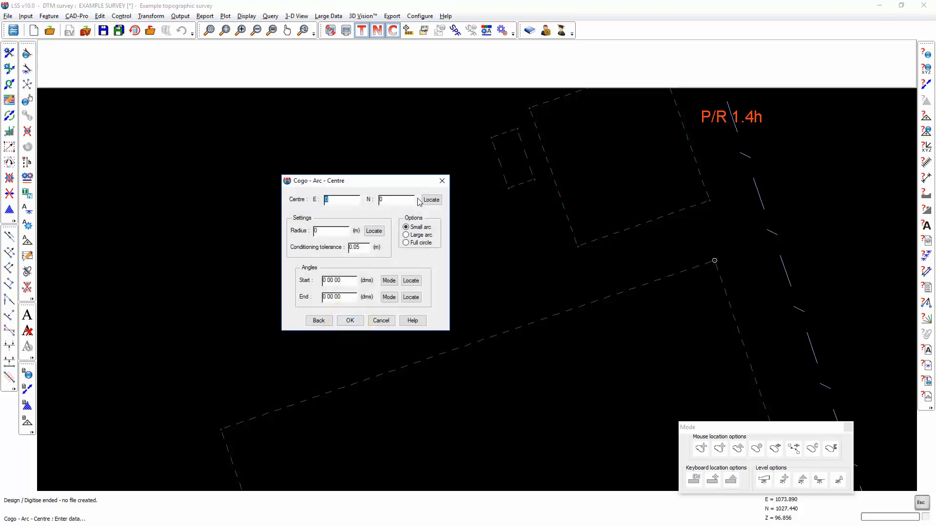
- Locate the arc centre in the open area west of the small rectangle and set a 3 m radius with the Large arc option
{"action": "left_click", "coordinate": [431, 200]}
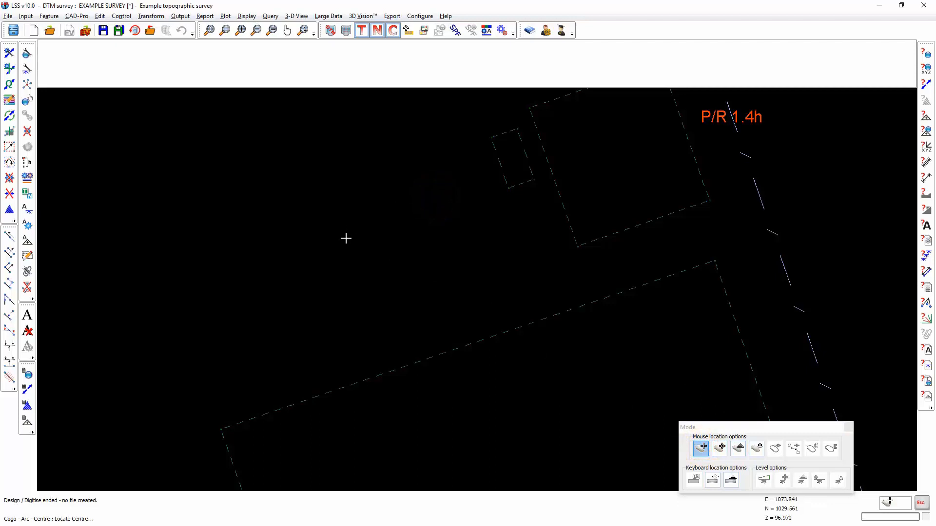
{"action": "left_click", "coordinate": [298, 254]}
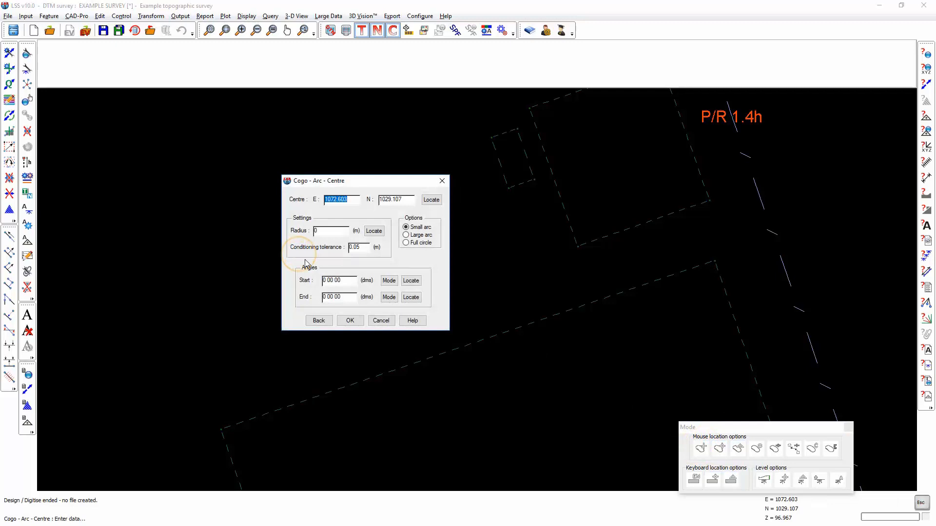
{"action": "left_click", "coordinate": [342, 231]}
{"action": "type", "text": "3"}
{"action": "left_click", "coordinate": [407, 243]}
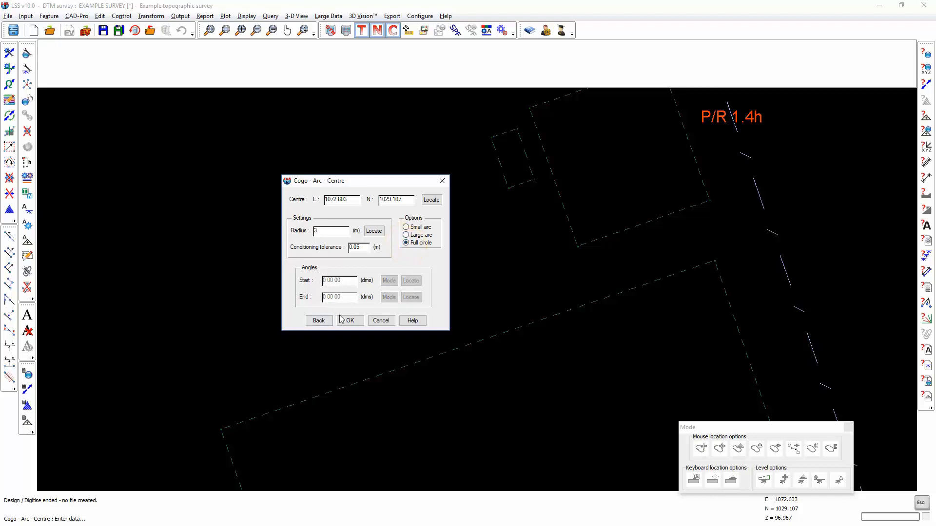
{"action": "left_click", "coordinate": [405, 235]}
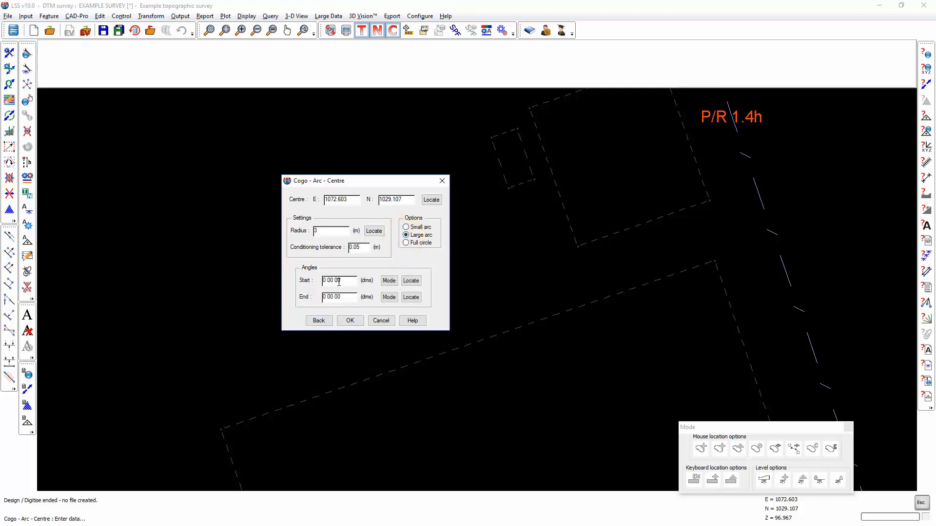
- Define the arc's start angle towards the small rectangle's upper-left corner and its end angle towards the large rectangle's lower-left corner
{"action": "left_click", "coordinate": [411, 281]}
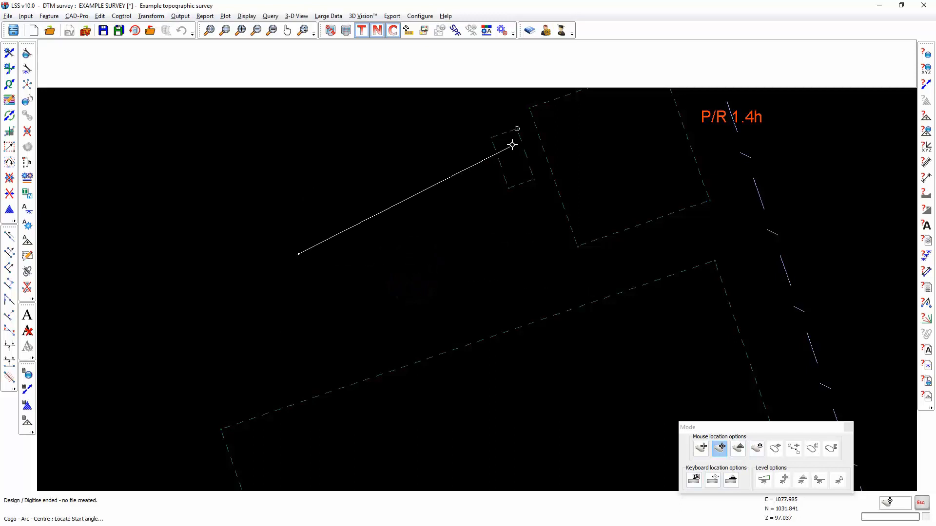
{"action": "left_click", "coordinate": [493, 140]}
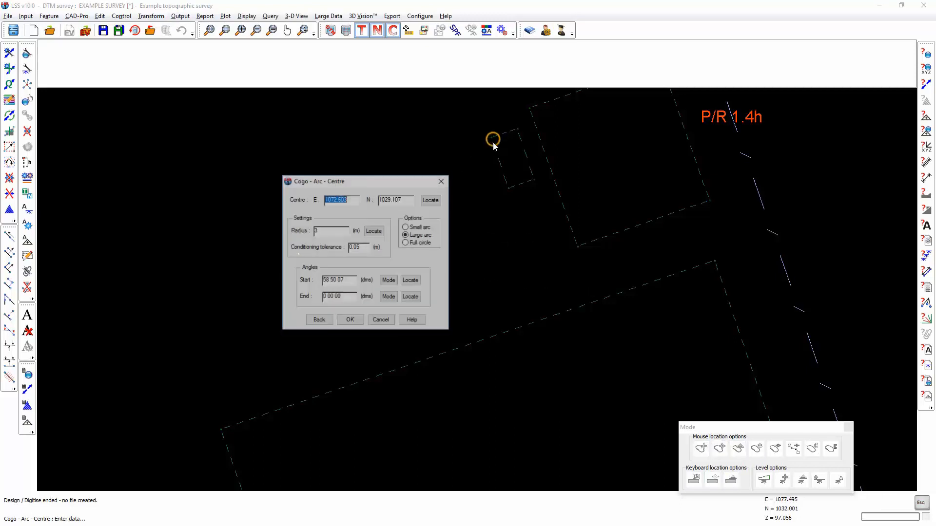
{"action": "left_click", "coordinate": [411, 296]}
{"action": "left_click", "coordinate": [576, 247]}
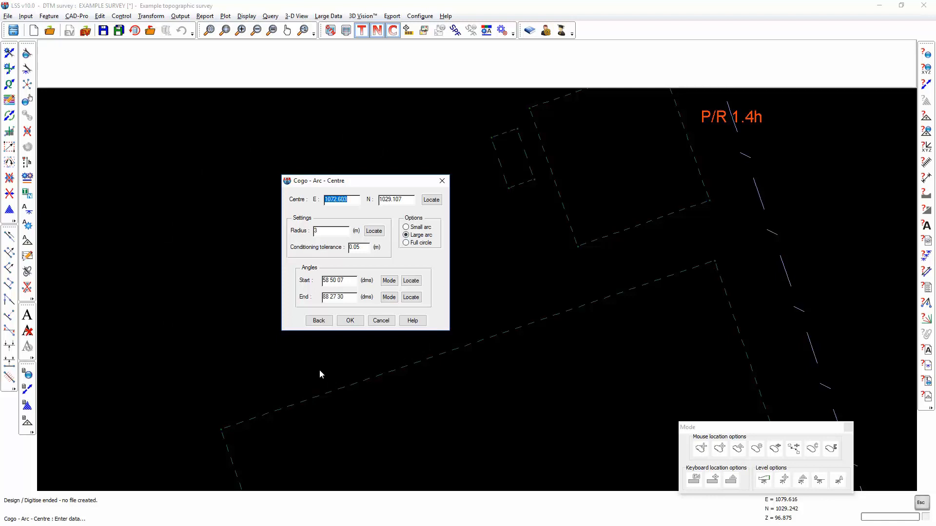
- Preview the construction as a small arc with the 0.05 m conditioning tolerance, and decline the result
{"action": "left_click", "coordinate": [408, 227]}
{"action": "left_click_drag", "start_coordinate": [410, 181], "coordinate": [171, 116]}
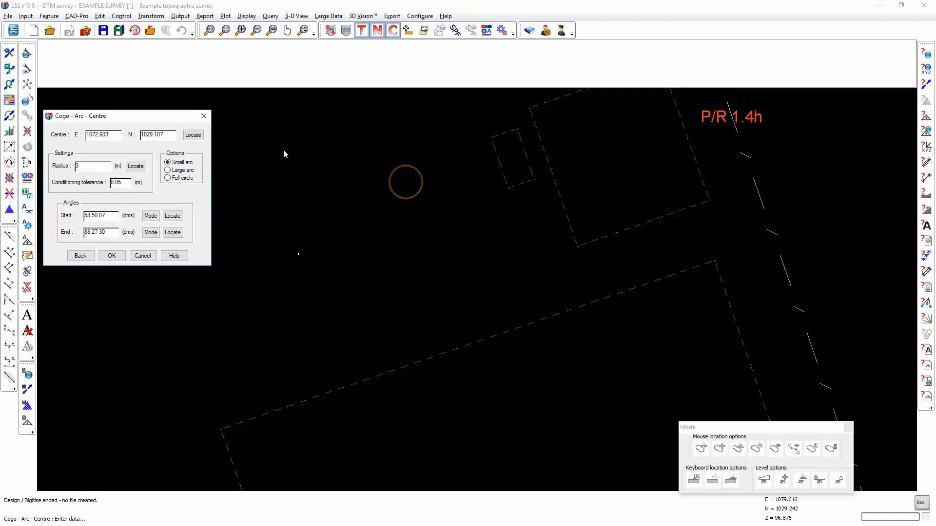
{"action": "left_click", "coordinate": [112, 256]}
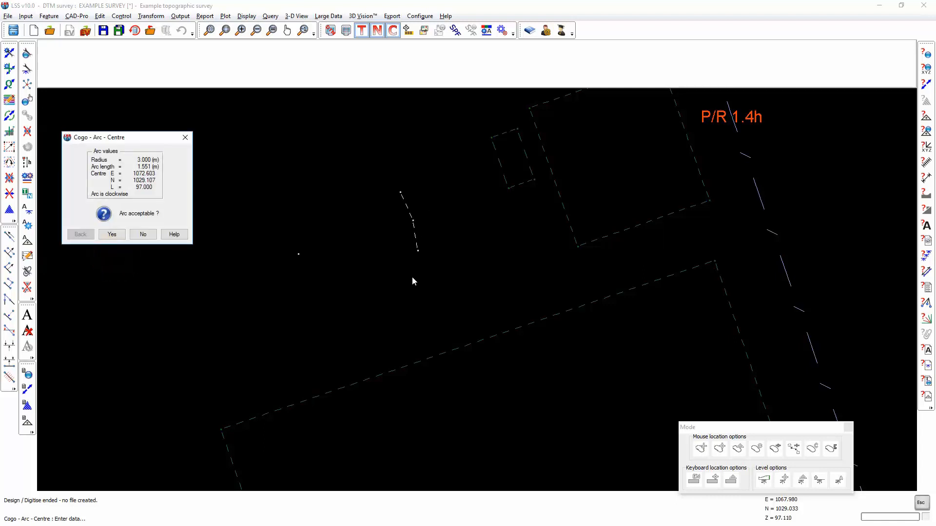
{"action": "left_click", "coordinate": [149, 236]}
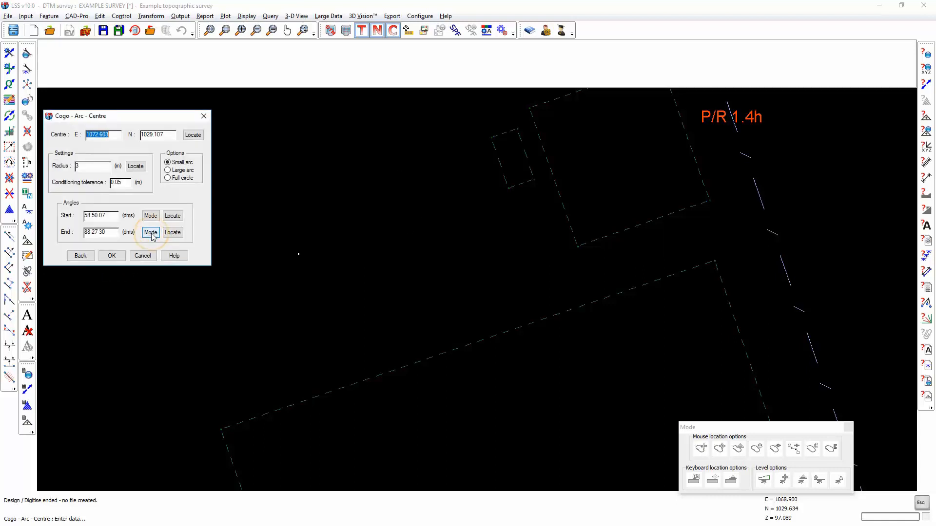
- Set the conditioning tolerance to 0.002 m, preview the small arc again and decline it
{"action": "left_click", "coordinate": [125, 184]}
{"action": "left_click", "coordinate": [112, 257]}
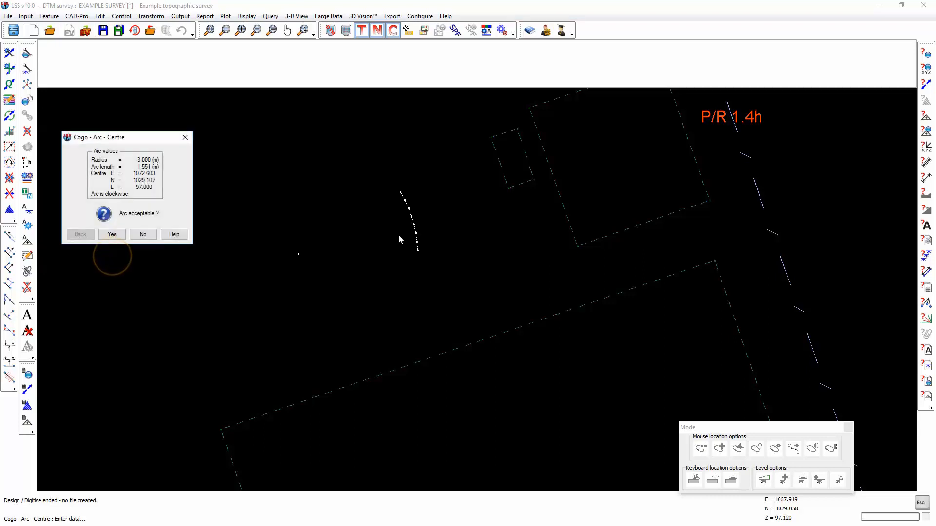
{"action": "left_click", "coordinate": [143, 234]}
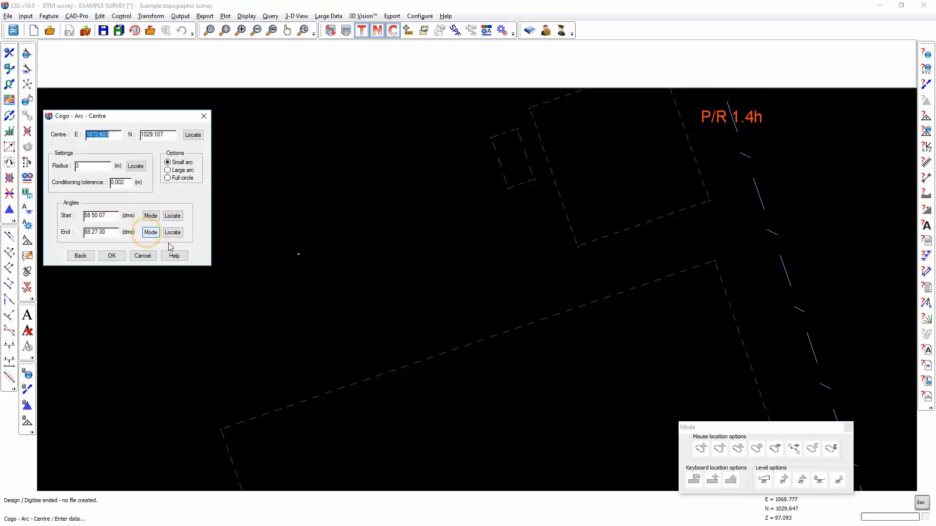
- Preview the 3 m radius construction as a large arc, decline it, and preview it as a full circle
{"action": "left_click", "coordinate": [168, 171]}
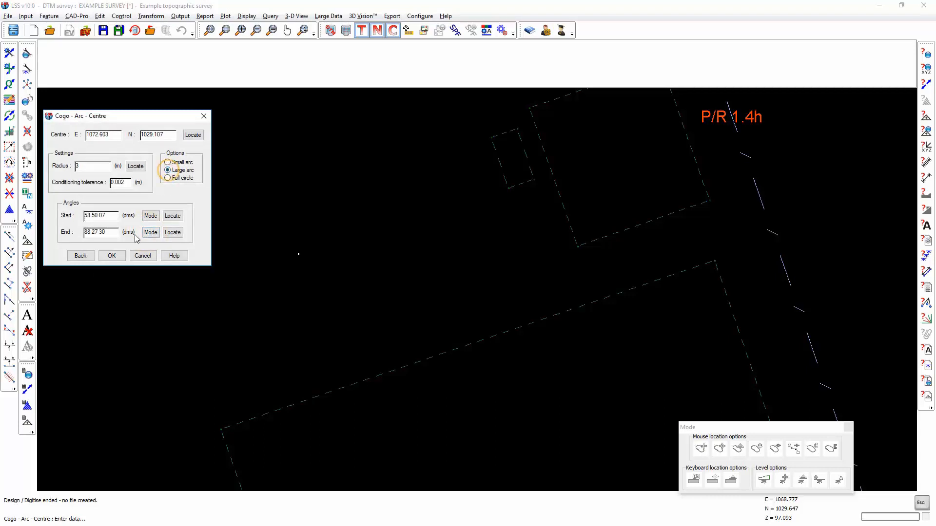
{"action": "left_click", "coordinate": [111, 256]}
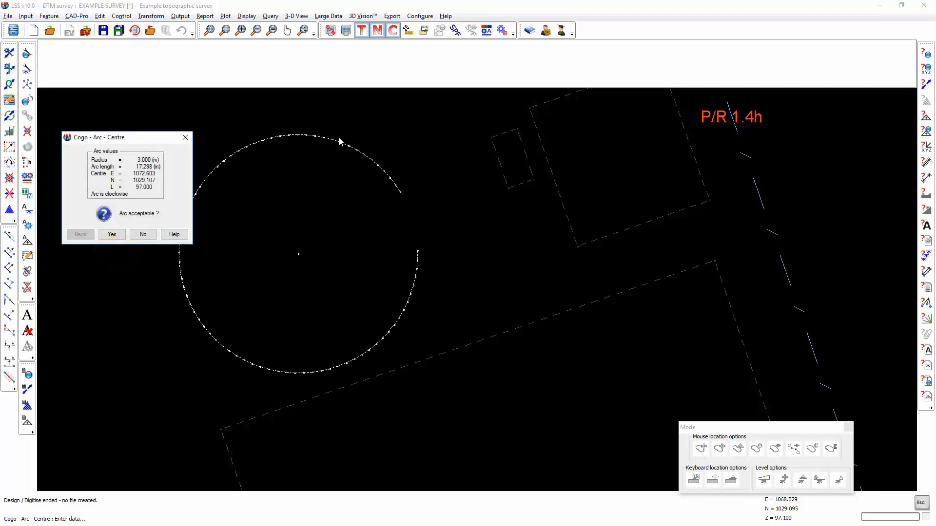
{"action": "left_click", "coordinate": [142, 234]}
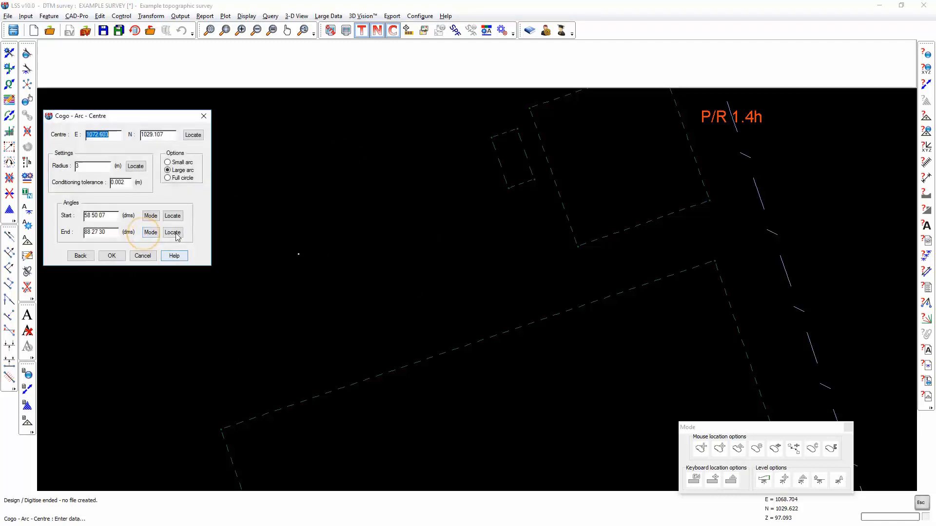
{"action": "left_click", "coordinate": [168, 178]}
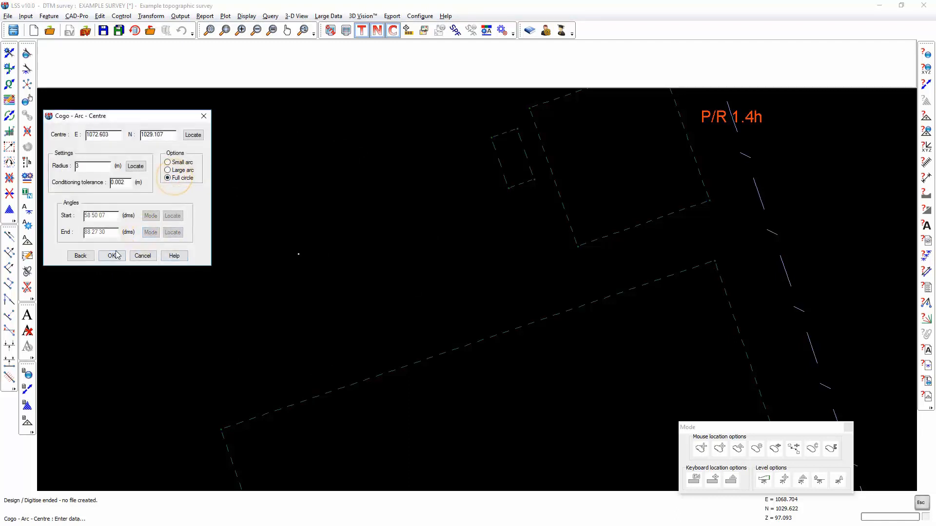
{"action": "left_click", "coordinate": [112, 256]}
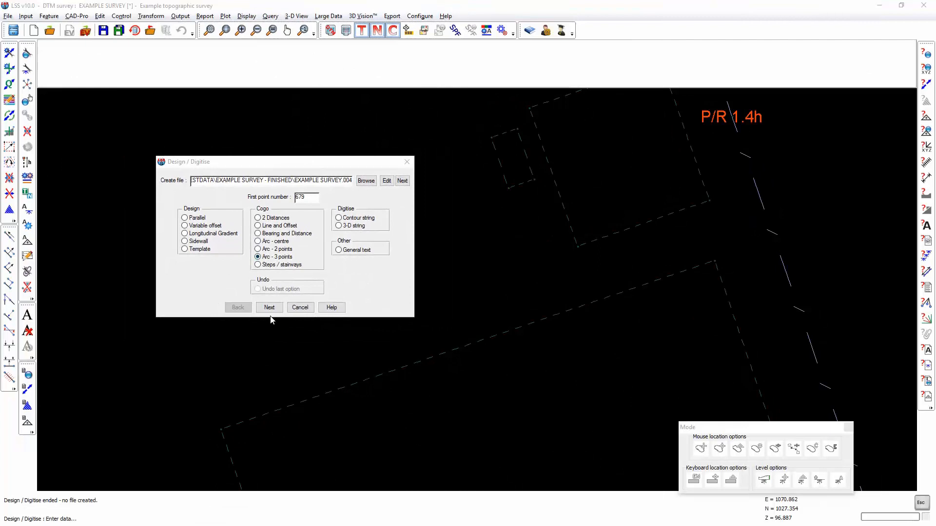
- Start a Cogo Arc - 3 points construction with link feature CS and terrain levels, locating its From, To and third points in the open area
{"action": "left_click", "coordinate": [269, 307]}
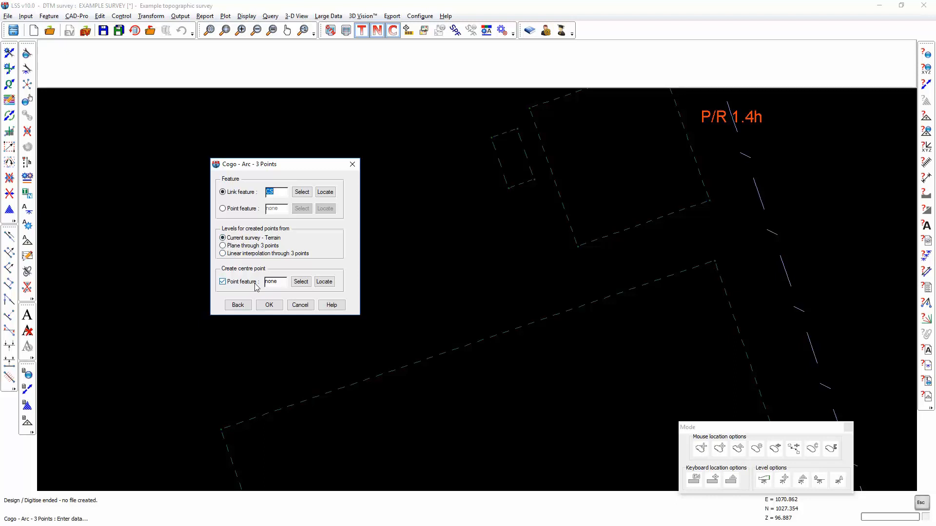
{"action": "left_click", "coordinate": [269, 305]}
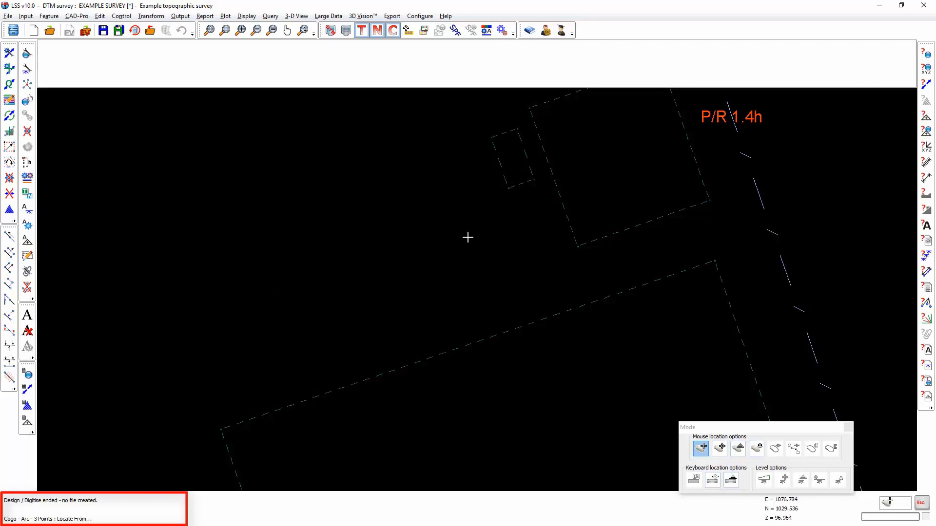
{"action": "left_click", "coordinate": [430, 248]}
{"action": "left_click", "coordinate": [244, 163]}
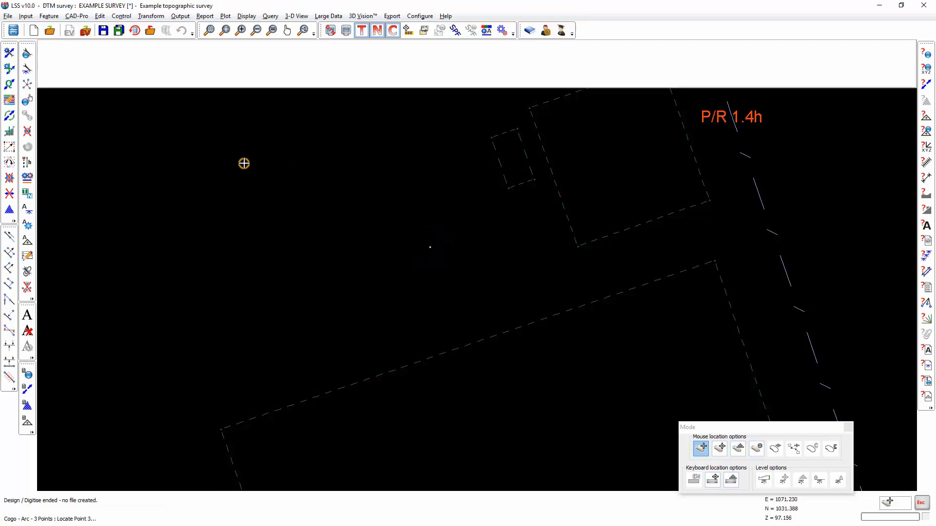
{"action": "left_click", "coordinate": [358, 162]}
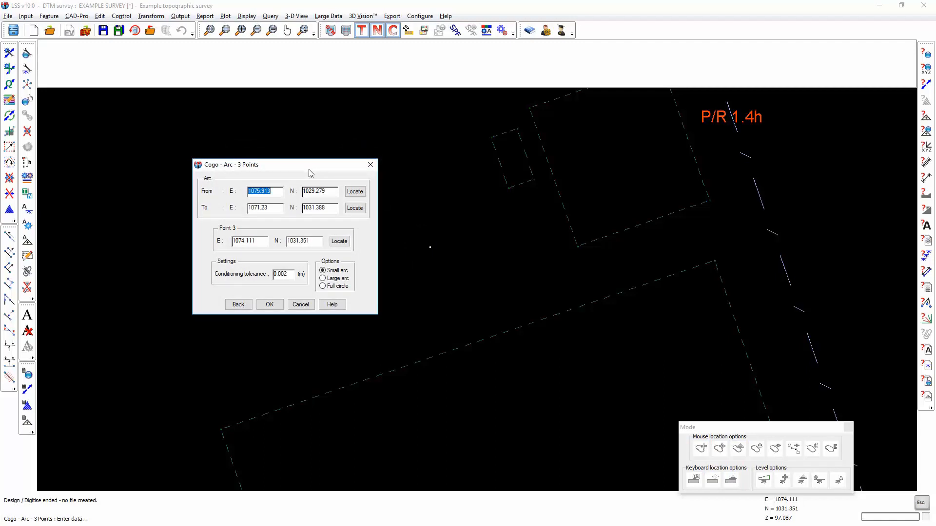
{"action": "left_click_drag", "start_coordinate": [313, 169], "coordinate": [212, 239]}
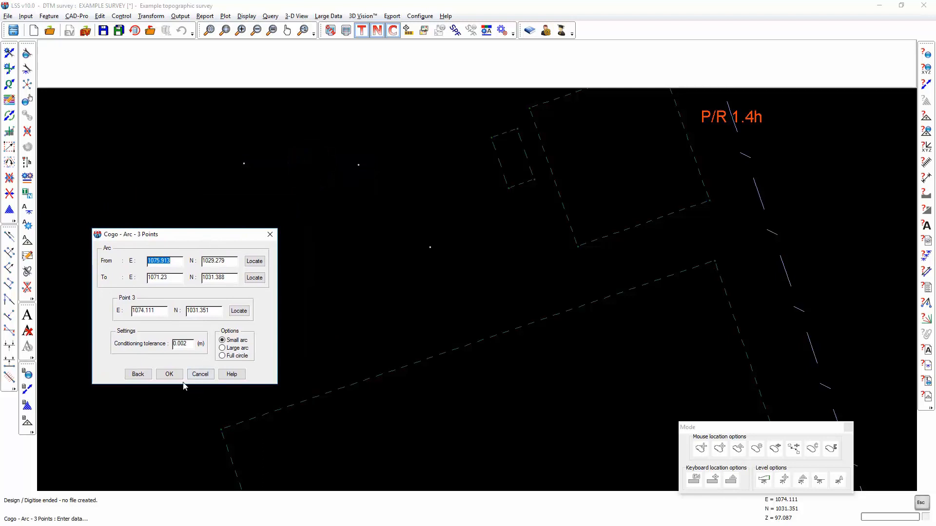
- Preview the three-point construction as a small arc, decline it, and preview it as a large arc
{"action": "left_click", "coordinate": [169, 374]}
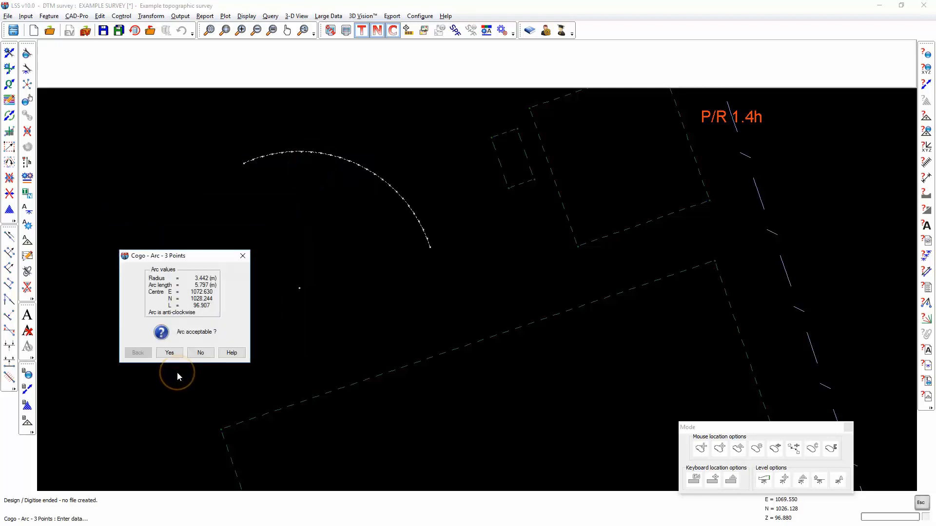
{"action": "left_click", "coordinate": [198, 354]}
{"action": "left_click", "coordinate": [229, 348]}
{"action": "left_click", "coordinate": [170, 374]}
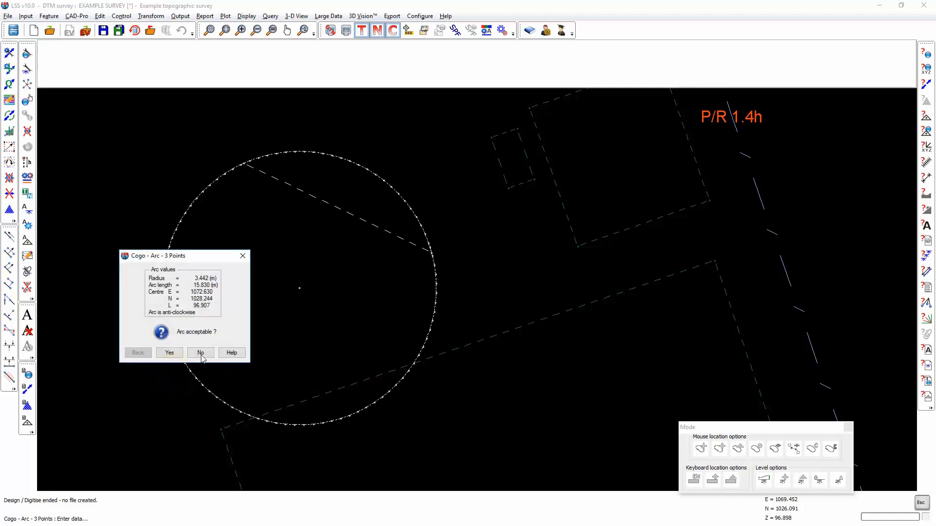
- Decline the large arc, preview the three-point construction as a full circle, and decline that result too
{"action": "left_click", "coordinate": [201, 357]}
{"action": "left_click", "coordinate": [222, 356]}
{"action": "left_click", "coordinate": [169, 374]}
{"action": "left_click", "coordinate": [199, 353]}
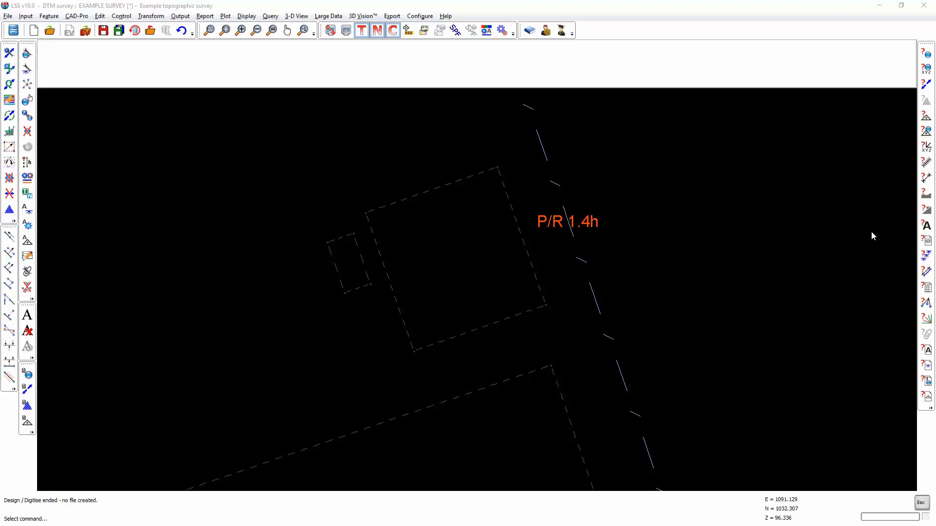
- Query a user-defined section of the current survey across the large dashed rectangle near the P/R 1.4h label, inspect the profile and close it
{"action": "left_click", "coordinate": [925, 194]}
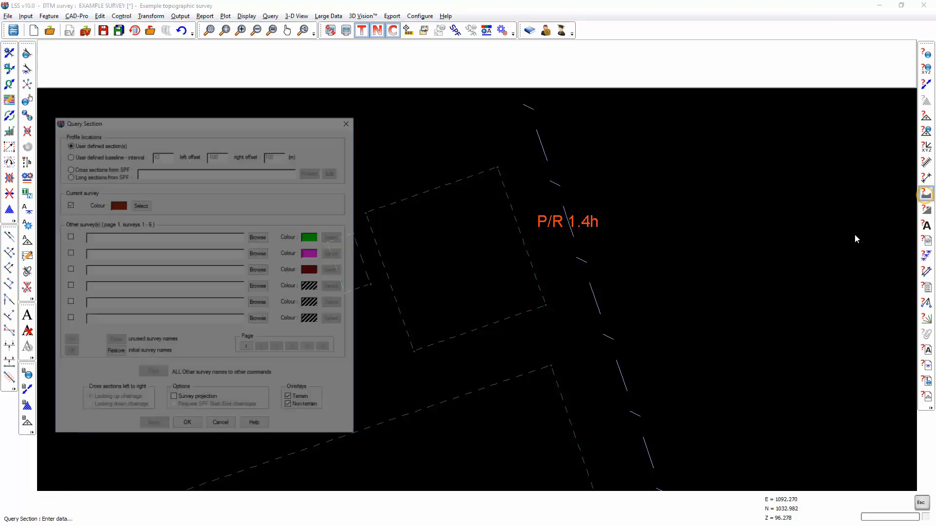
{"action": "left_click", "coordinate": [189, 423]}
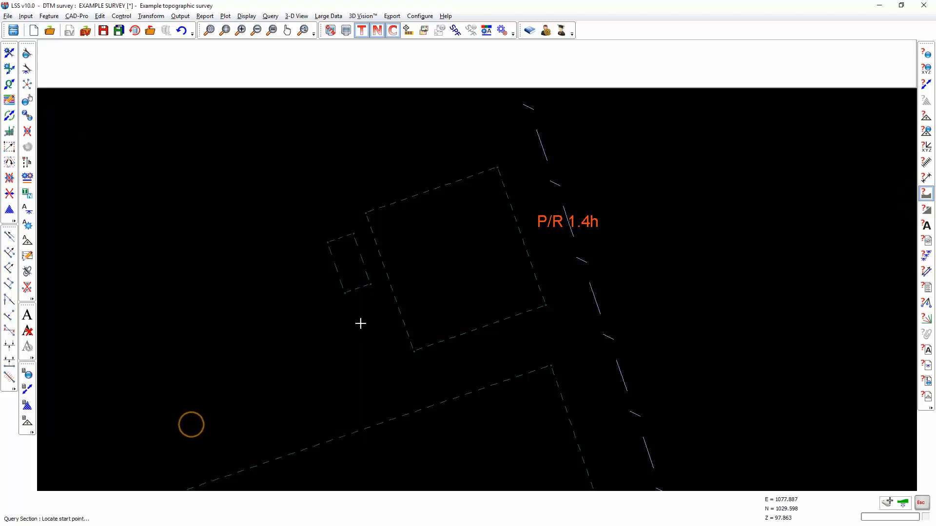
{"action": "left_click", "coordinate": [385, 283]}
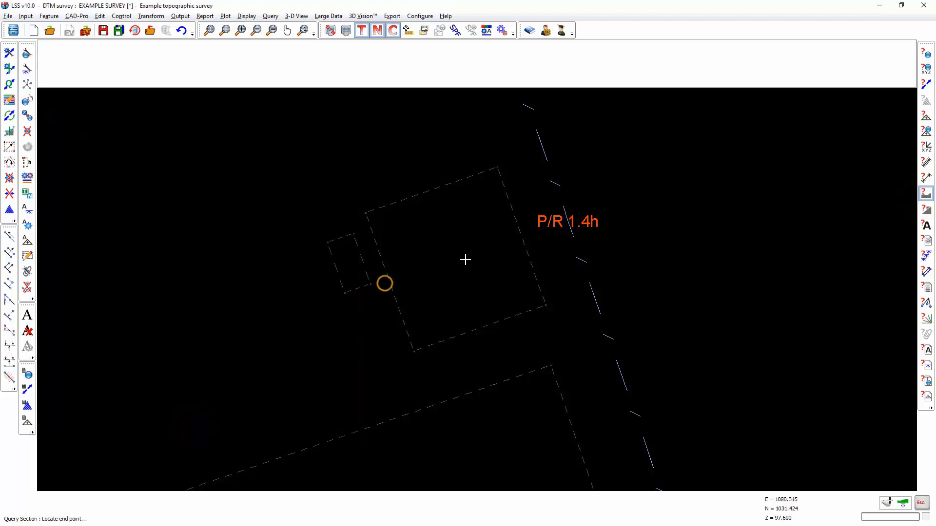
{"action": "left_click", "coordinate": [534, 240]}
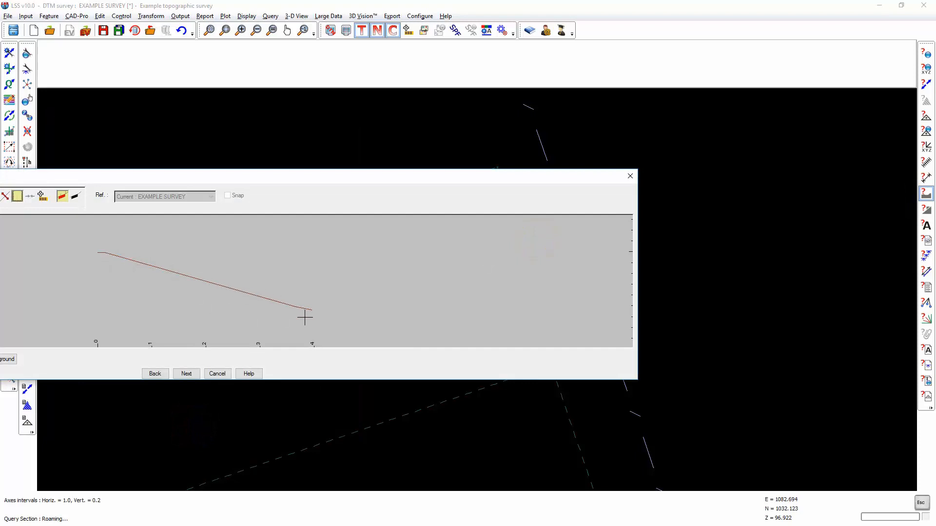
{"action": "left_click_drag", "start_coordinate": [469, 179], "coordinate": [574, 322]}
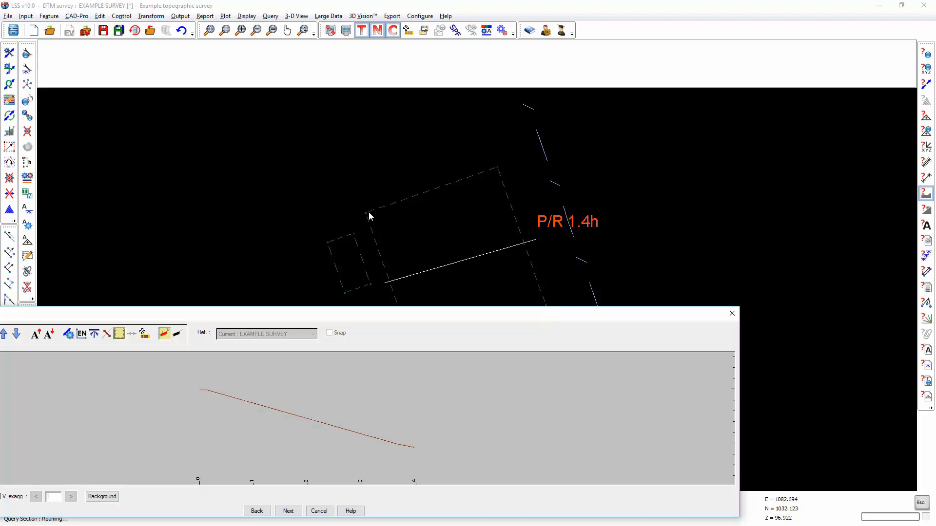
{"action": "left_click_drag", "start_coordinate": [394, 321], "coordinate": [444, 179]}
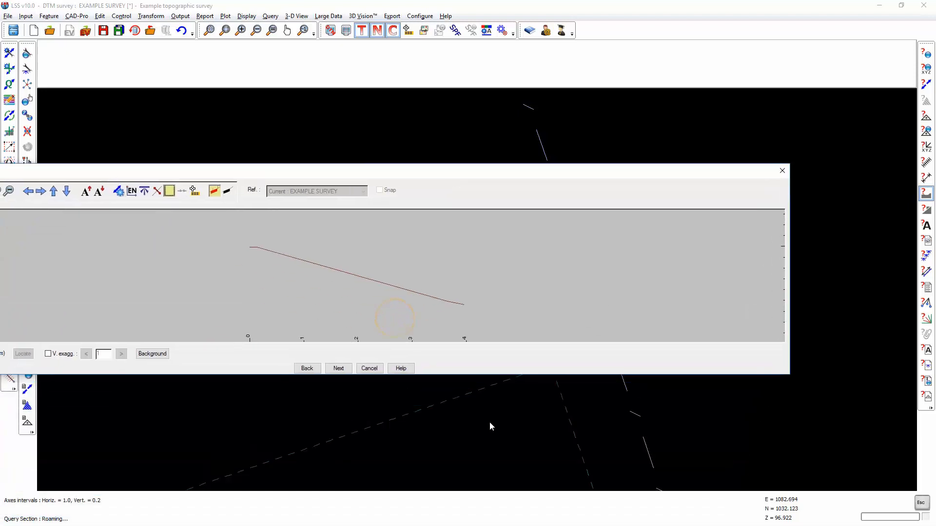
{"action": "left_click", "coordinate": [369, 369]}
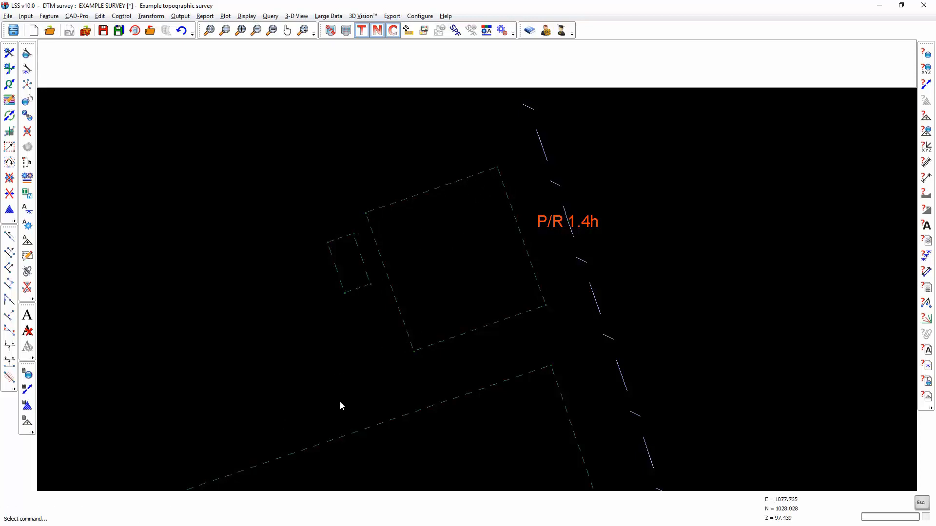
- Start a Design / Digitise Steps / stairways construction with 4 risers, link feature B and the Rectangular - 3 points step type
{"action": "left_click", "coordinate": [181, 16]}
{"action": "left_click", "coordinate": [191, 26]}
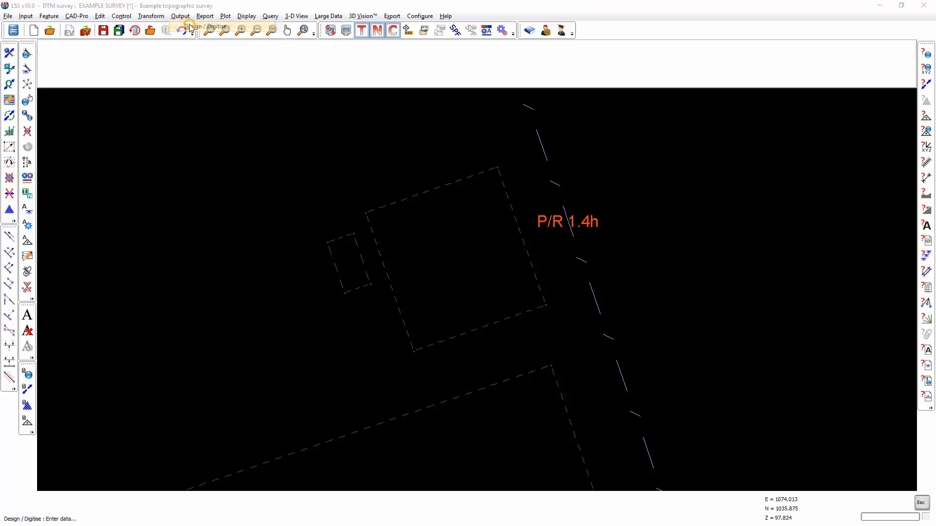
{"action": "left_click", "coordinate": [335, 299]}
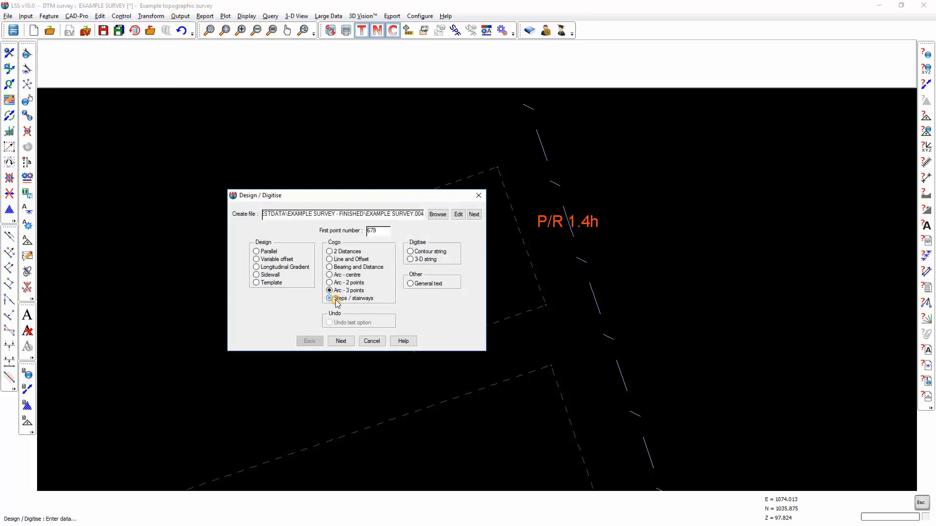
{"action": "left_click", "coordinate": [342, 341]}
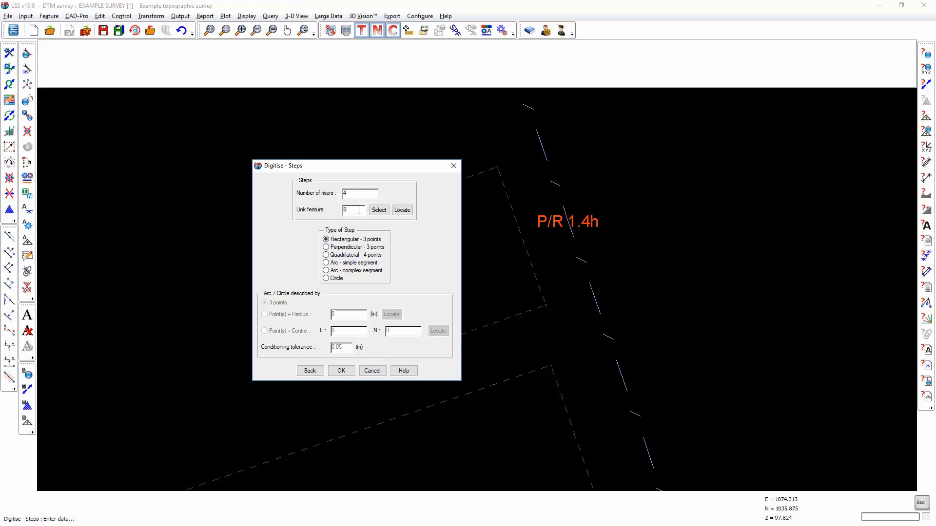
{"action": "type", "text": "4"}
{"action": "key", "text": "Tab"}
{"action": "left_click_drag", "start_coordinate": [374, 168], "coordinate": [761, 177]}
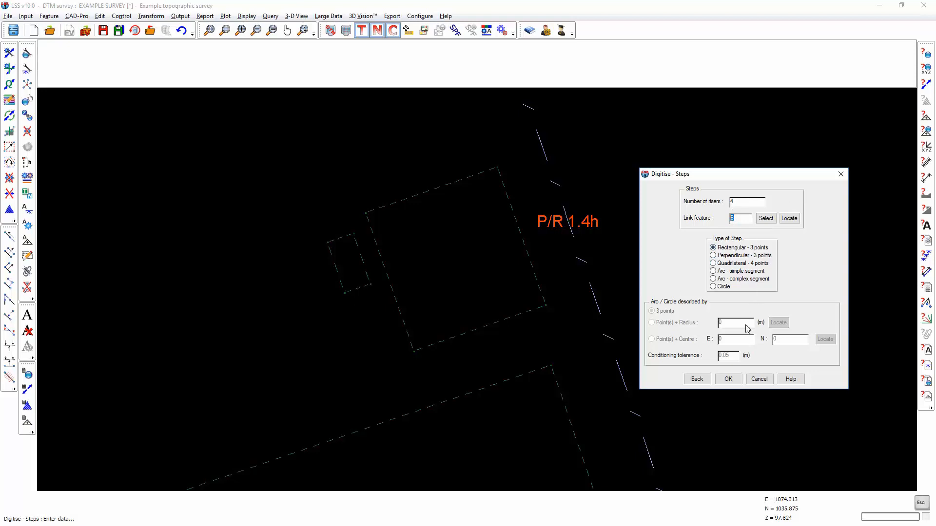
{"action": "left_click", "coordinate": [729, 379]}
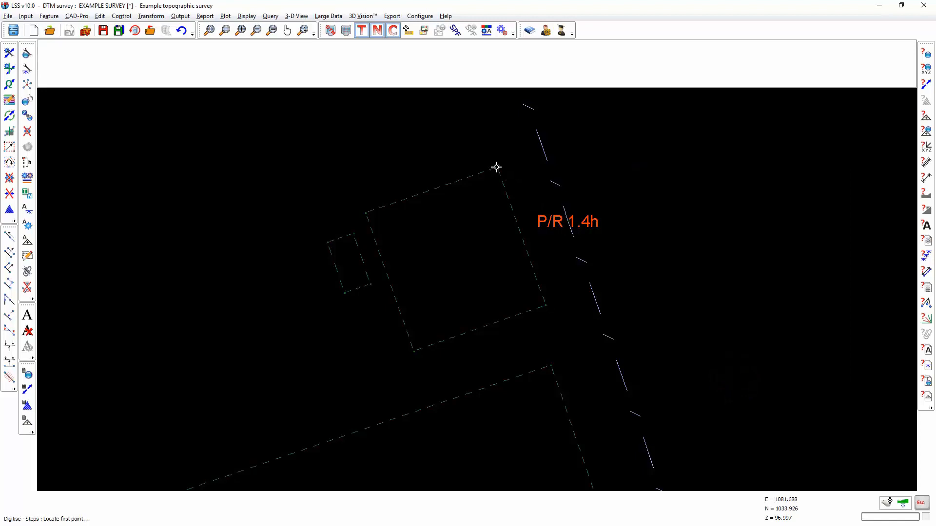
- Locate the three defining points of the steps at the east, north and south corners of the large dashed rectangle
{"action": "left_click", "coordinate": [547, 306]}
{"action": "left_click", "coordinate": [500, 167]}
{"action": "left_click", "coordinate": [413, 351]}
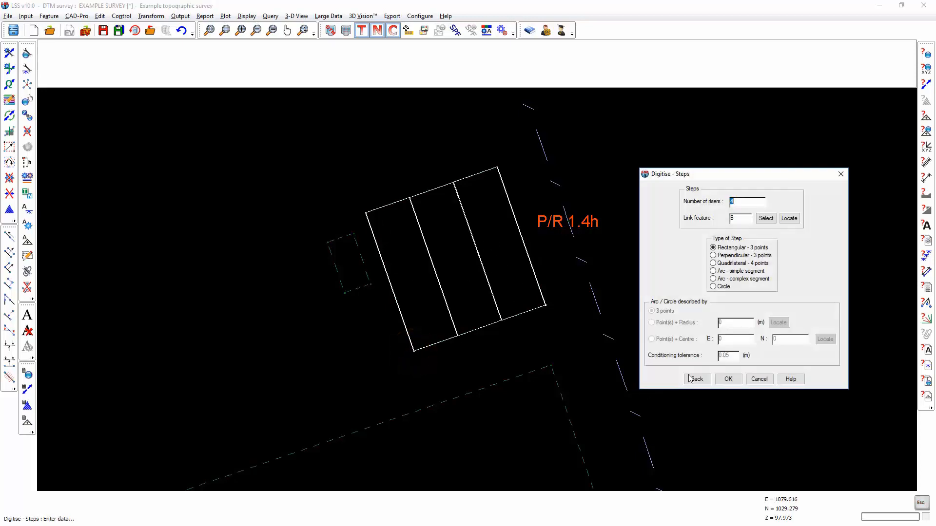
- End the steps digitising and load the created file number 004 into the survey
{"action": "left_click", "coordinate": [758, 379]}
{"action": "left_click", "coordinate": [728, 316]}
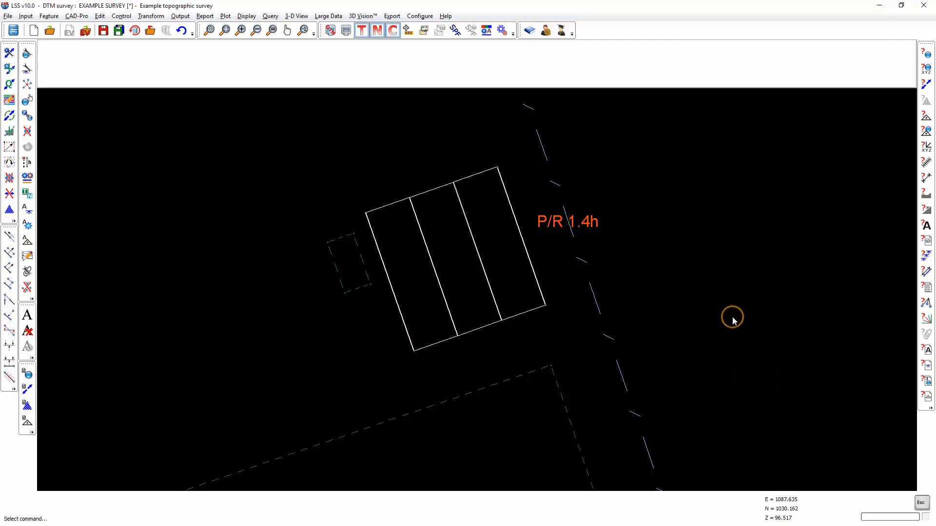
{"action": "left_click", "coordinate": [733, 395]}
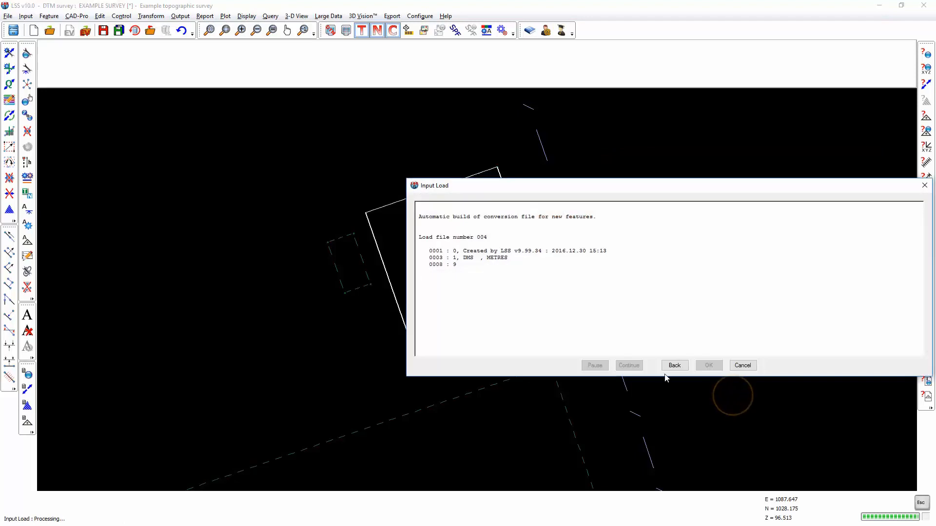
{"action": "left_click", "coordinate": [629, 365]}
{"action": "left_click", "coordinate": [709, 366]}
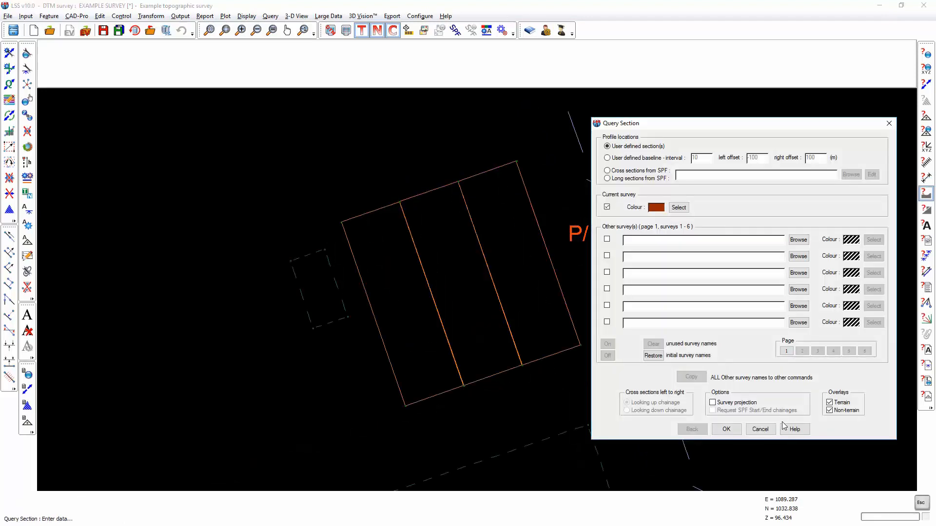
- Query a user-defined section of the current survey running across the new steps from the west side to the east side
{"action": "left_click", "coordinate": [726, 429]}
{"action": "left_click", "coordinate": [373, 317]}
{"action": "left_click", "coordinate": [558, 256]}
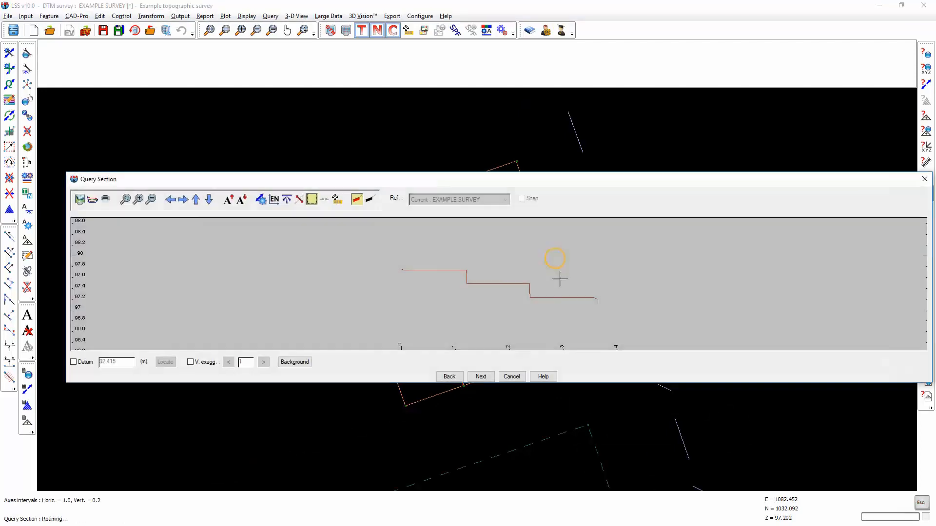